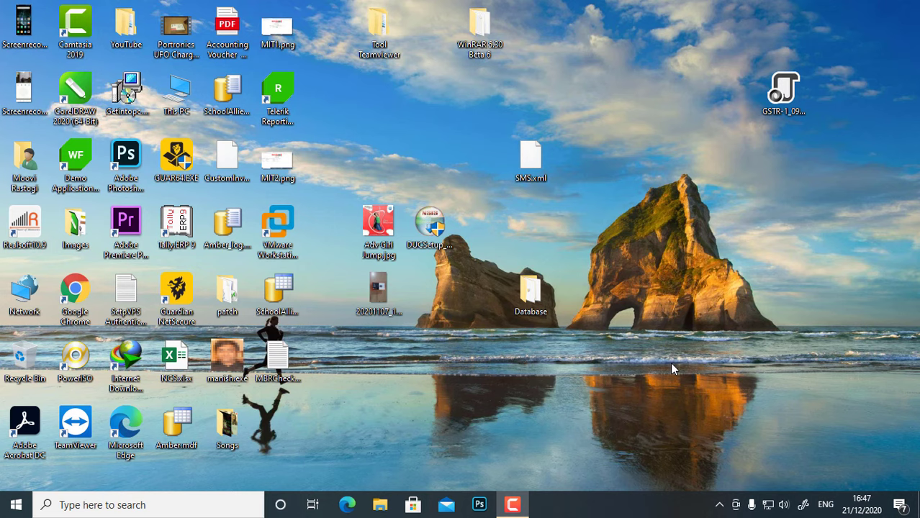
Open Computer Management for this PC and display the Users folder of Local Users and Groups
right_click(177, 100)
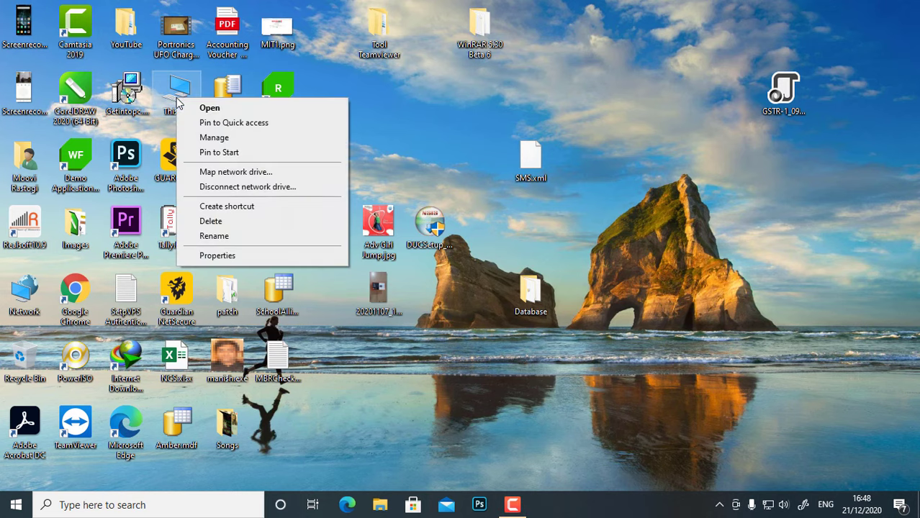
click(201, 138)
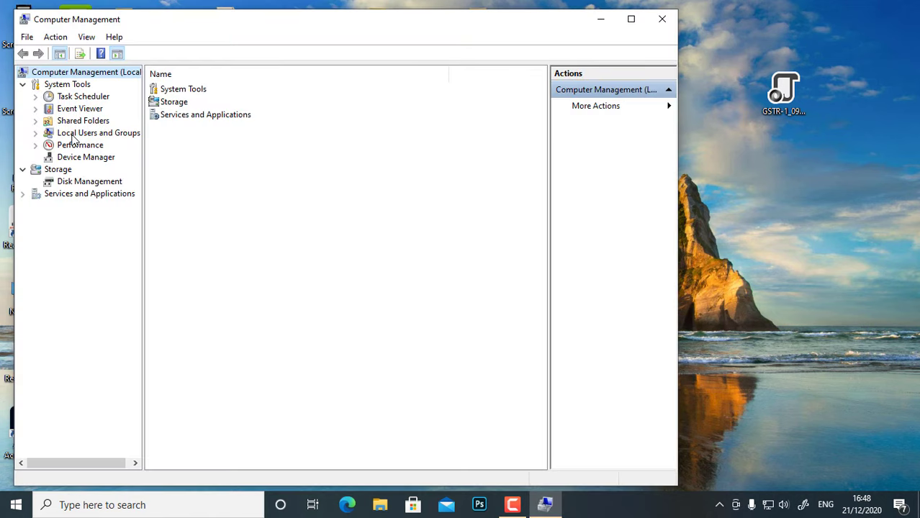
click(72, 137)
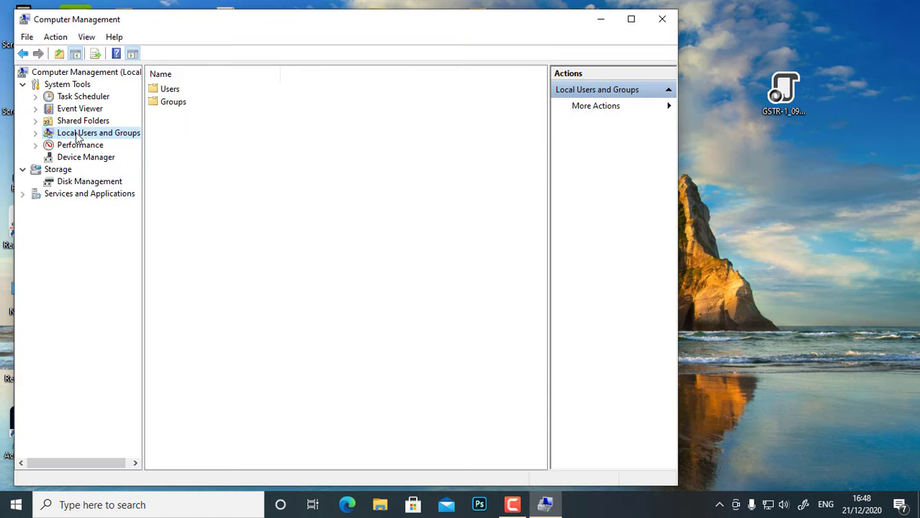
click(35, 134)
click(82, 147)
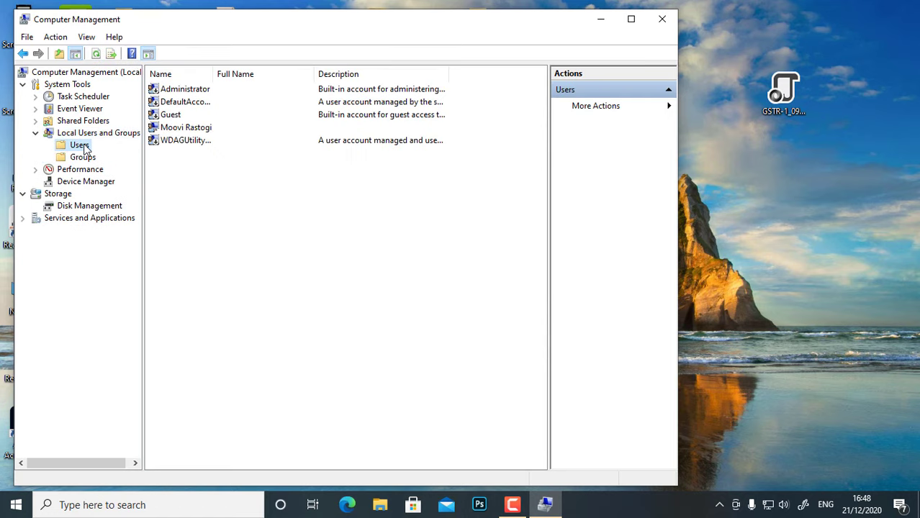
Start a new local user with user name abc and full name abc
right_click(222, 218)
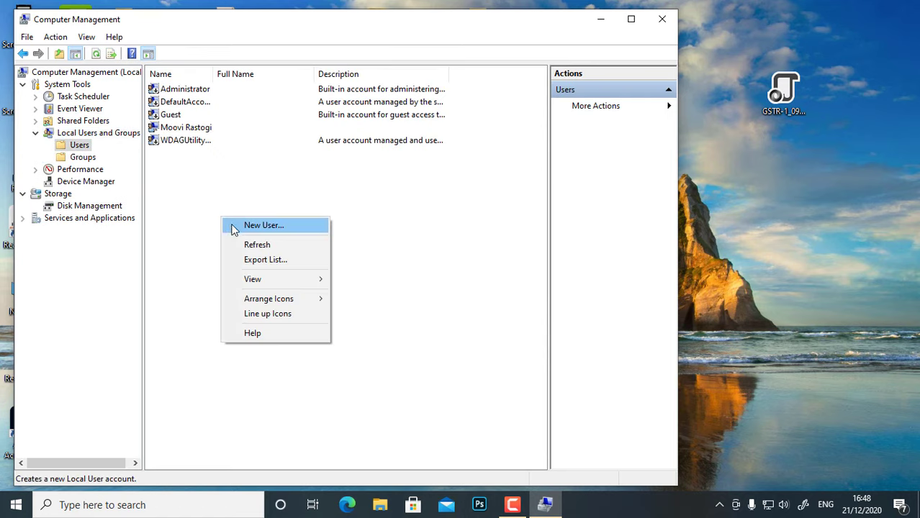
click(260, 225)
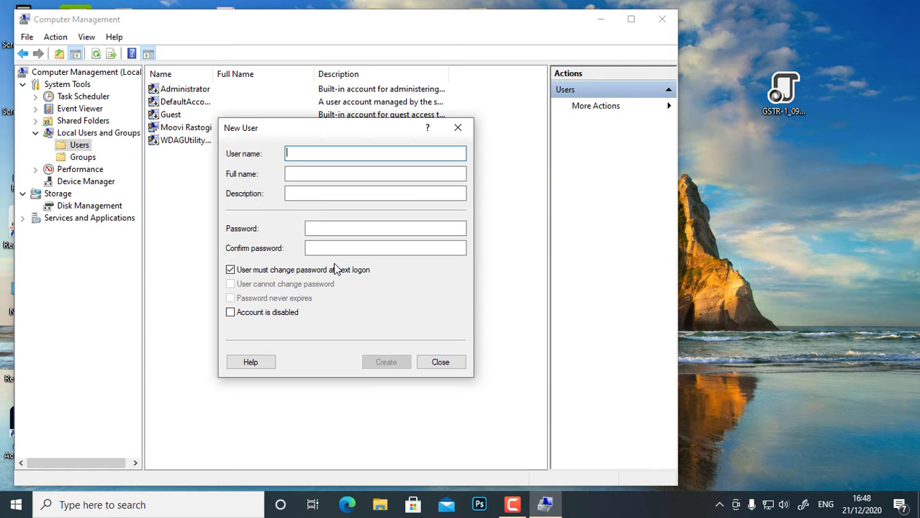
text(abc)
key(Tab)
text(abc)
key(Tab)
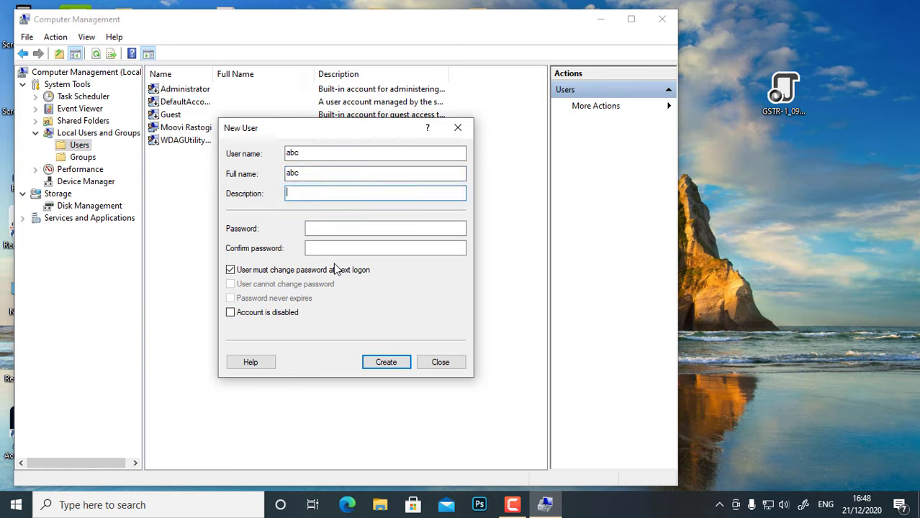
Enter and confirm the new user's account password, leaving the description blank
key(Tab)
text(•••••••••)
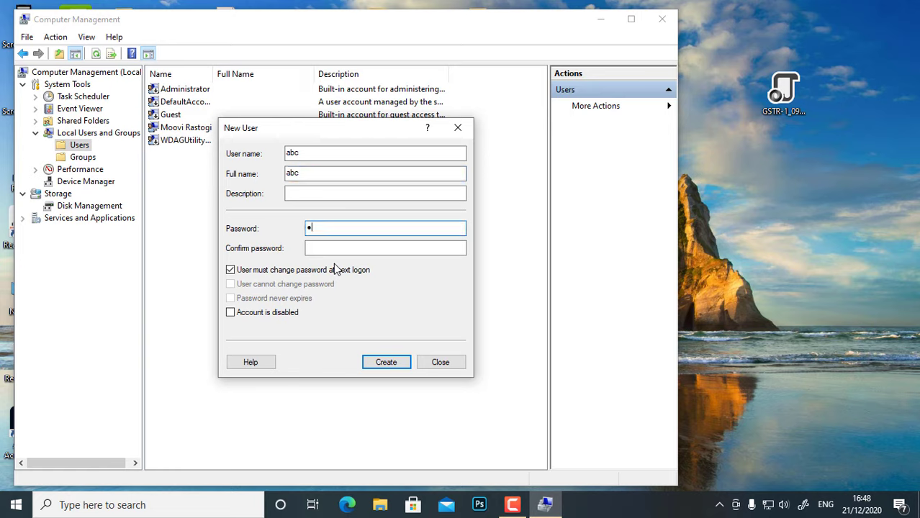
key(Tab)
text(•••••••••)
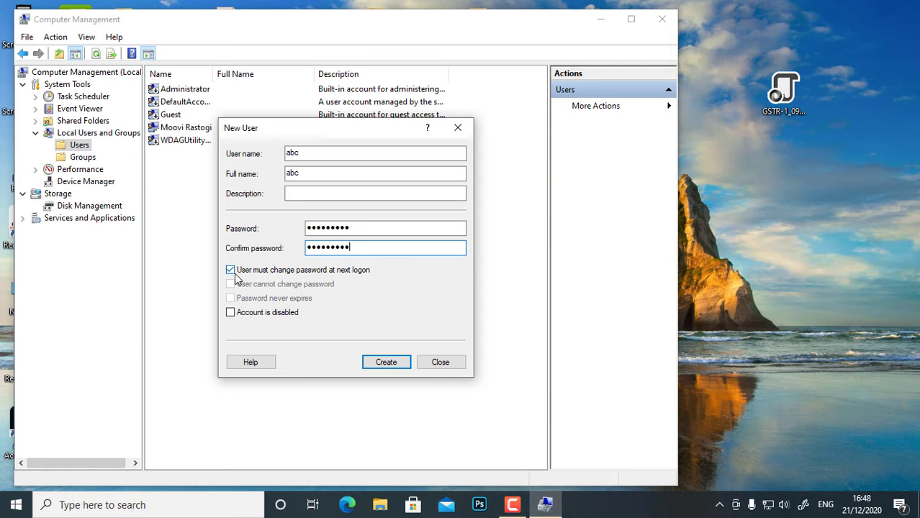
Disable the forced password change at next logon, set the password to never expire, create the user and close Computer Management
click(231, 270)
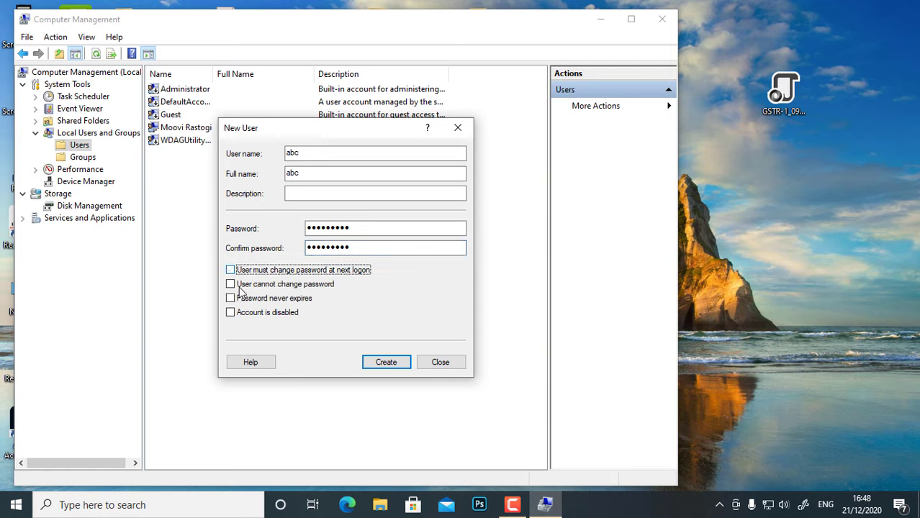
click(246, 301)
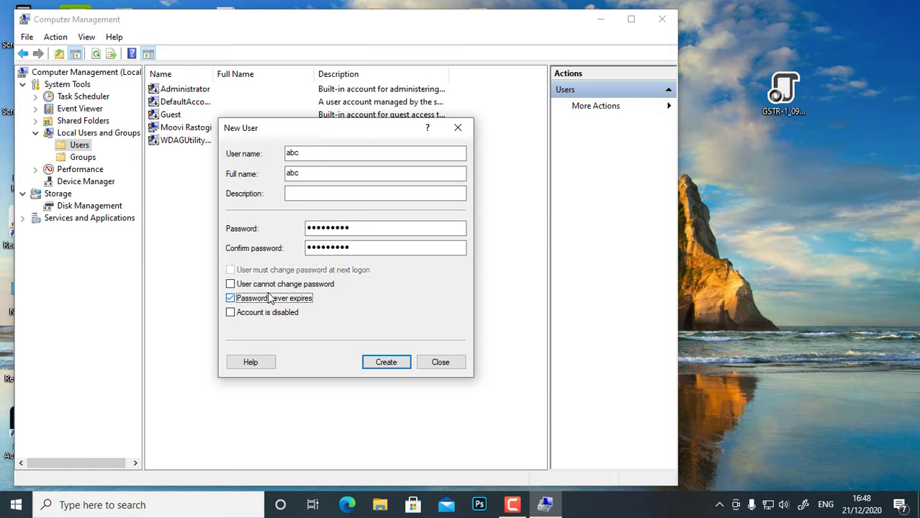
click(385, 363)
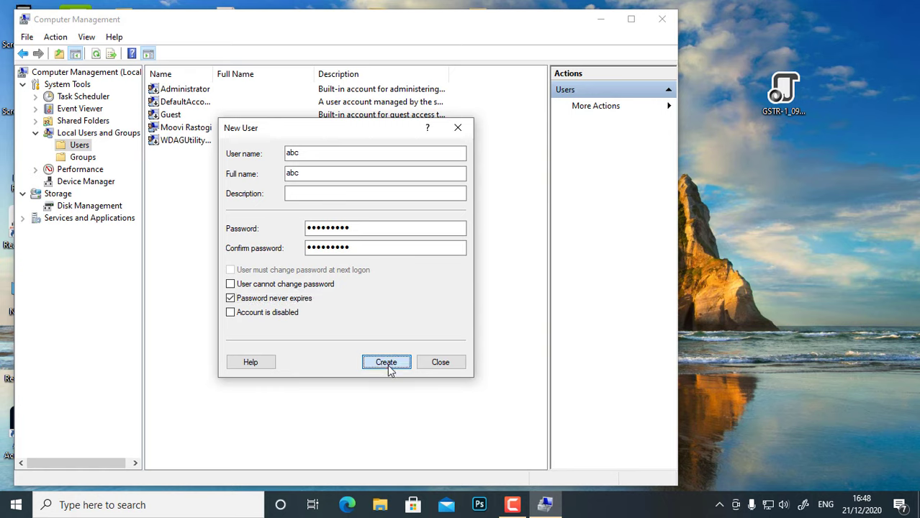
click(441, 363)
click(197, 93)
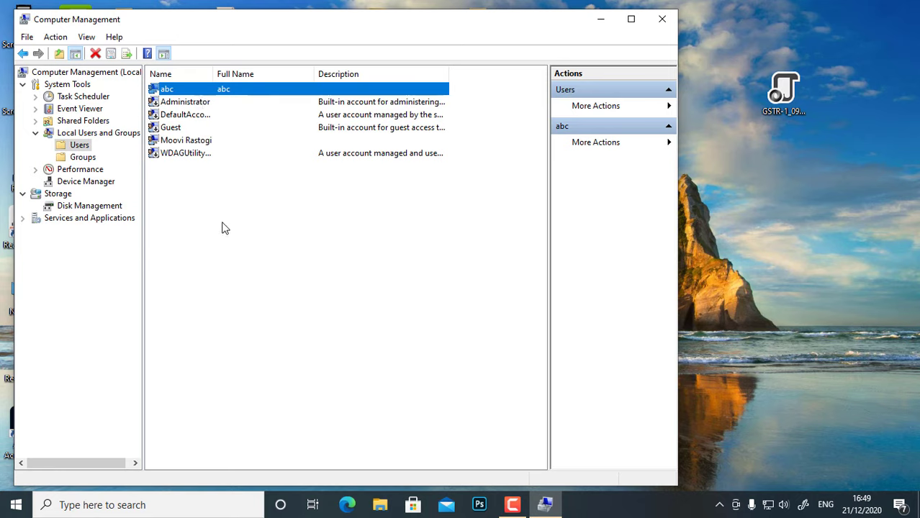
click(660, 20)
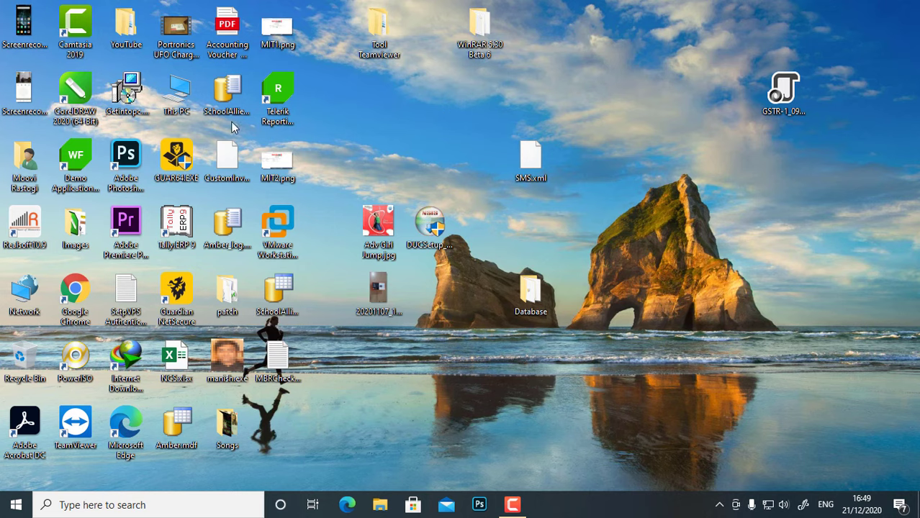
Open the Remote Desktop settings from this PC's properties
right_click(179, 114)
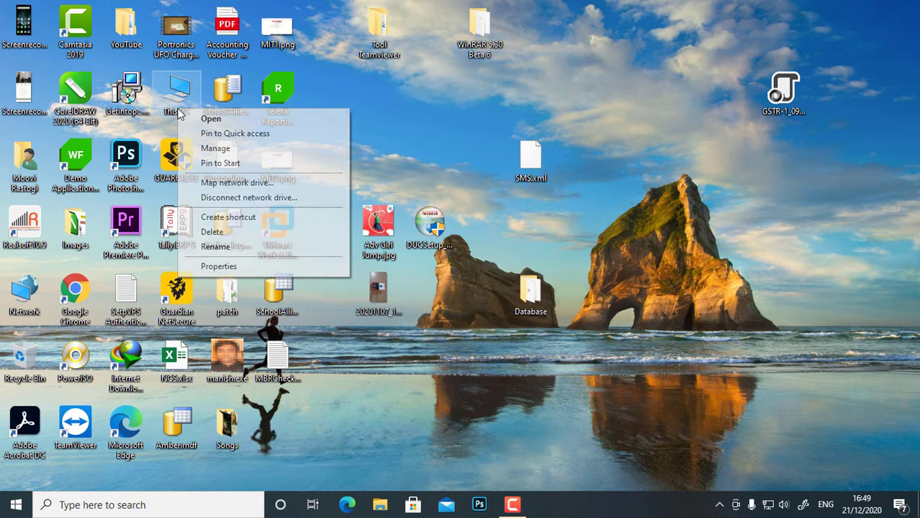
click(214, 268)
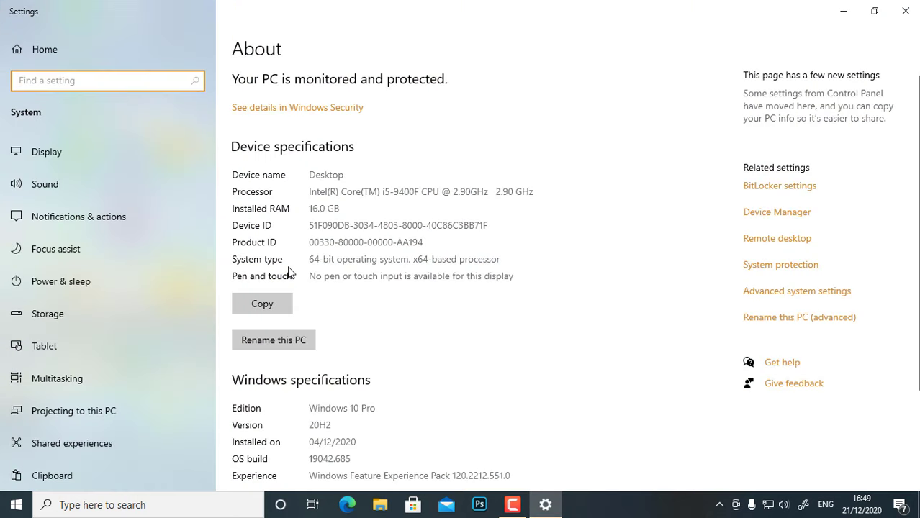
click(781, 245)
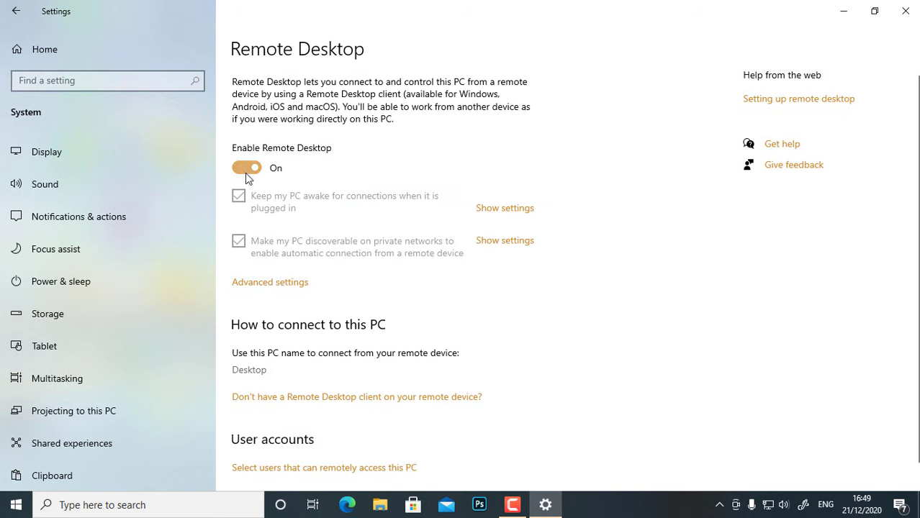
Disable Remote Desktop and enable it again, confirming both changes
click(243, 175)
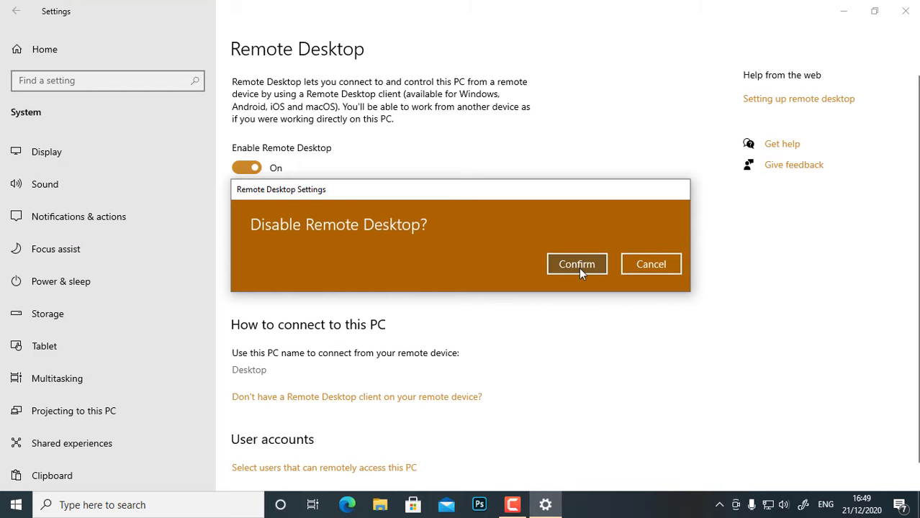
click(579, 267)
click(252, 170)
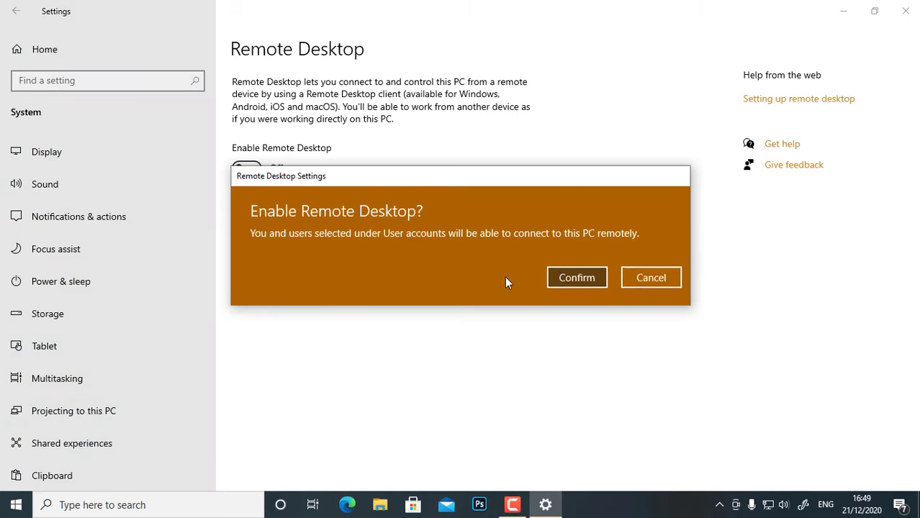
click(576, 278)
Find the user abc in the account search and add it to the users allowed to access this PC remotely
scroll(286, 451, down, 1)
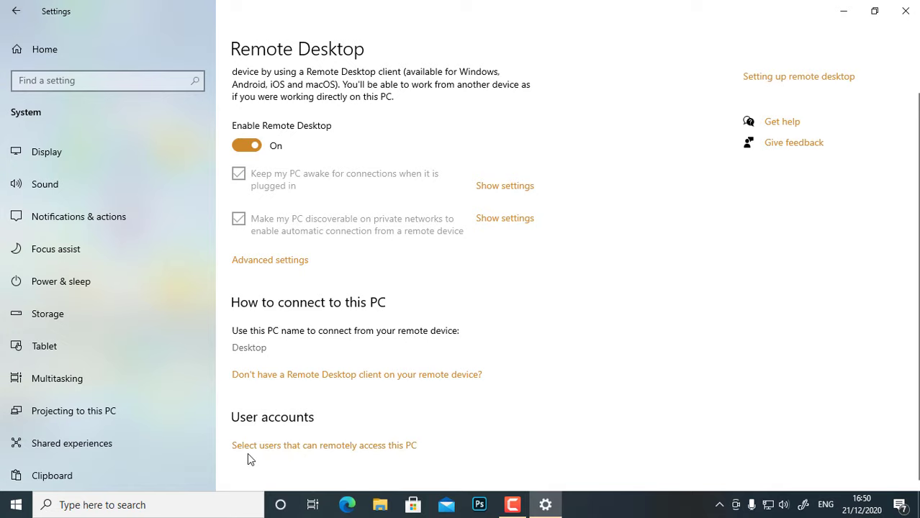
click(292, 453)
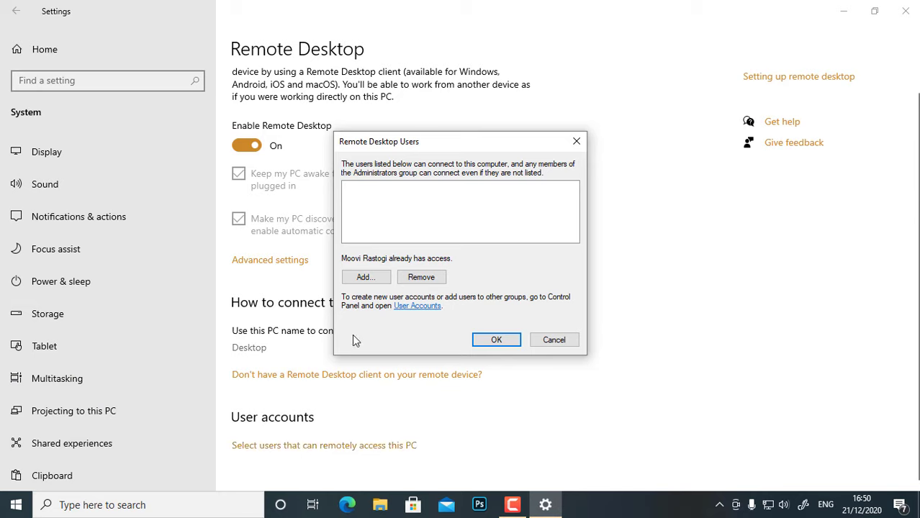
click(364, 276)
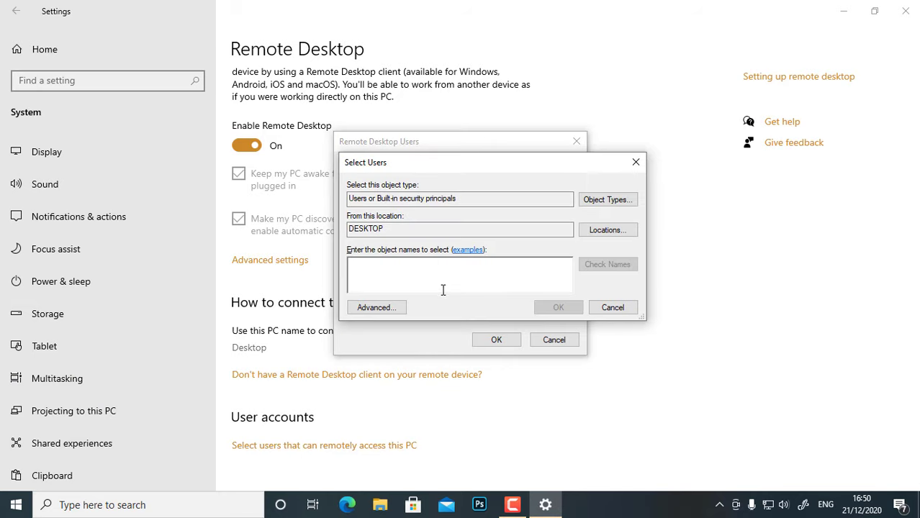
click(377, 309)
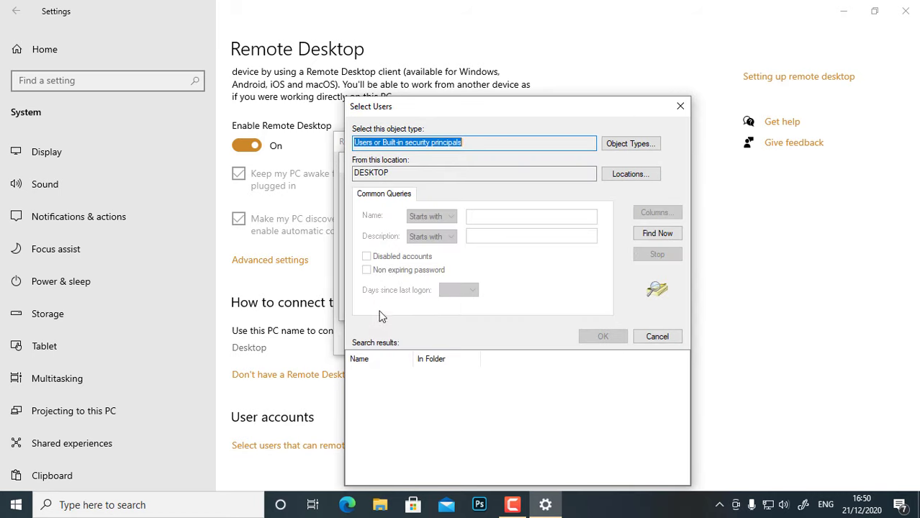
click(658, 234)
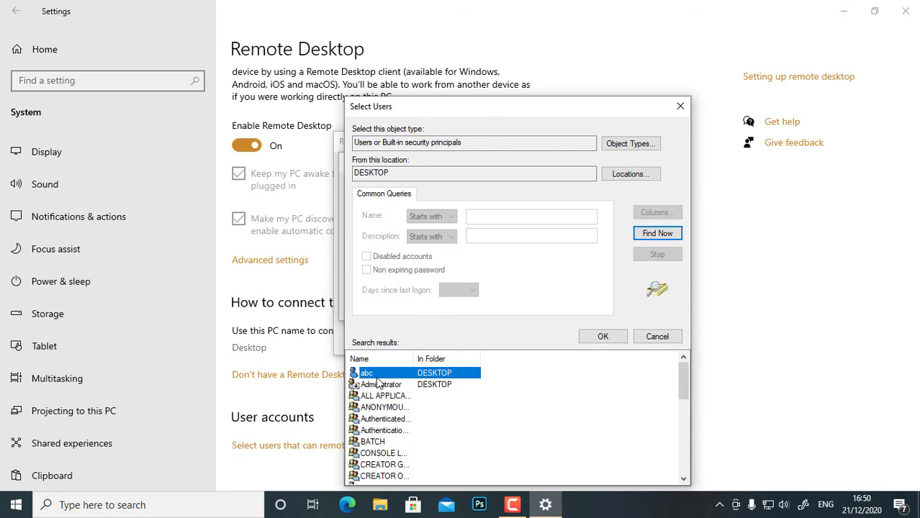
click(601, 336)
click(558, 308)
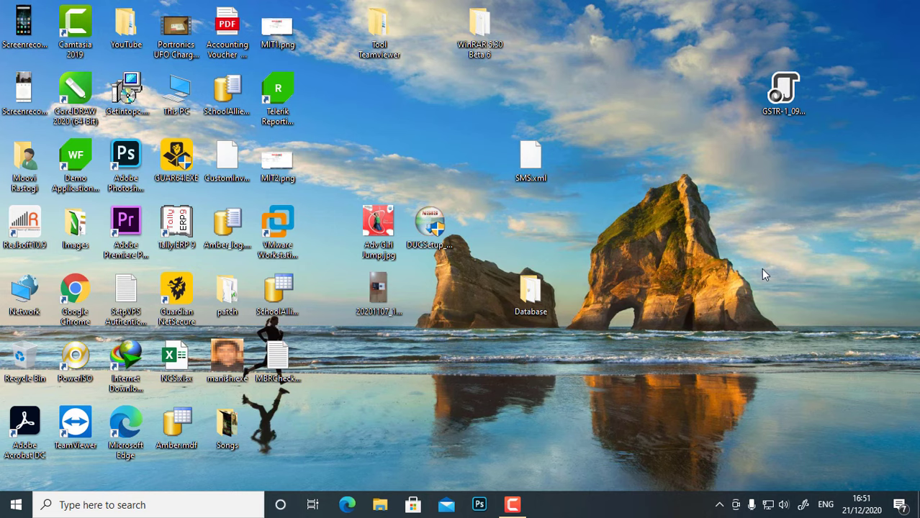
Open the Ethernet adapter's status from the network connections and review its connection details, including the IPv4 address and gateway
right_click(770, 508)
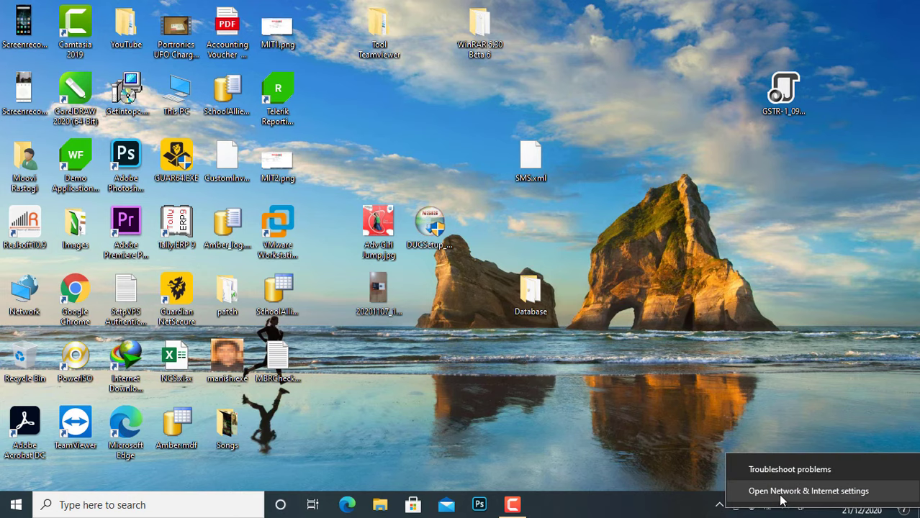
click(782, 496)
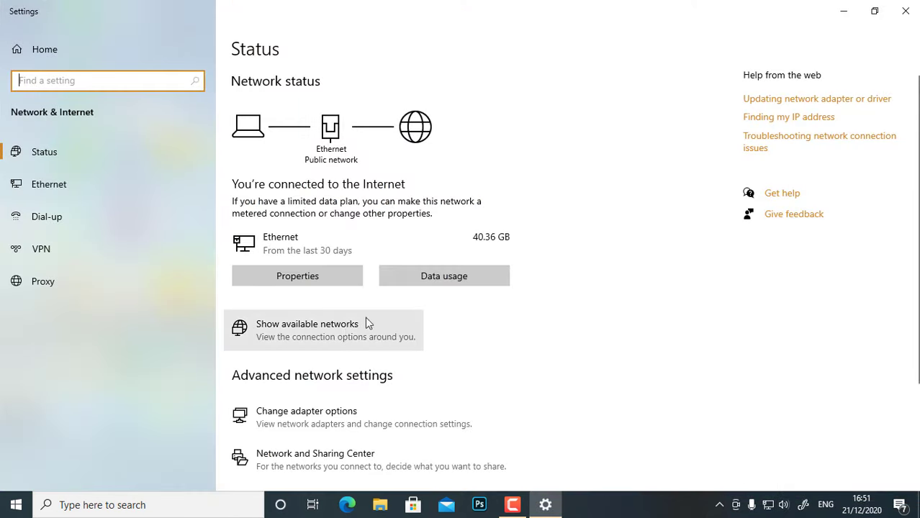
click(326, 424)
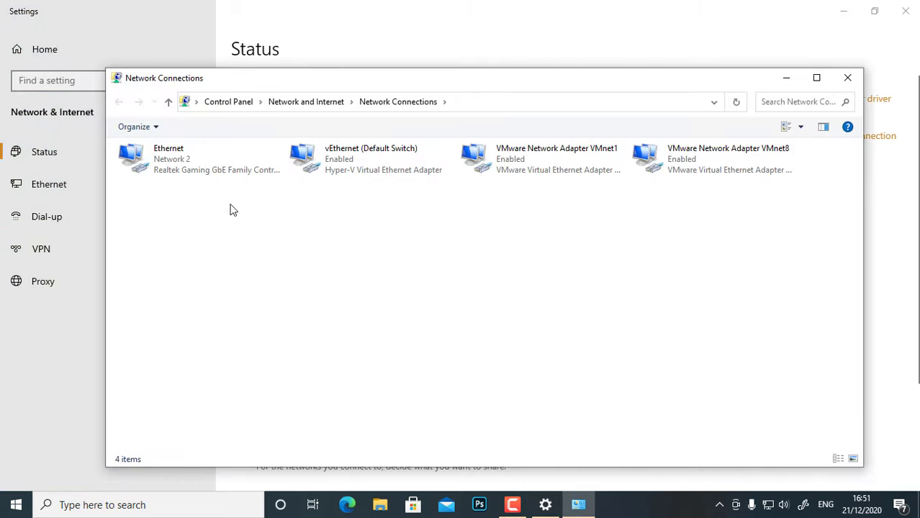
click(173, 167)
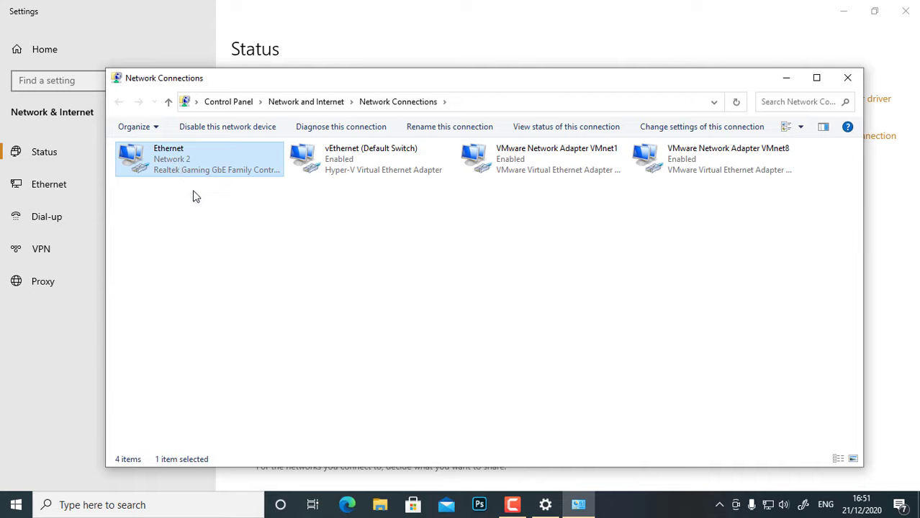
click(194, 196)
click(189, 176)
double_click(190, 176)
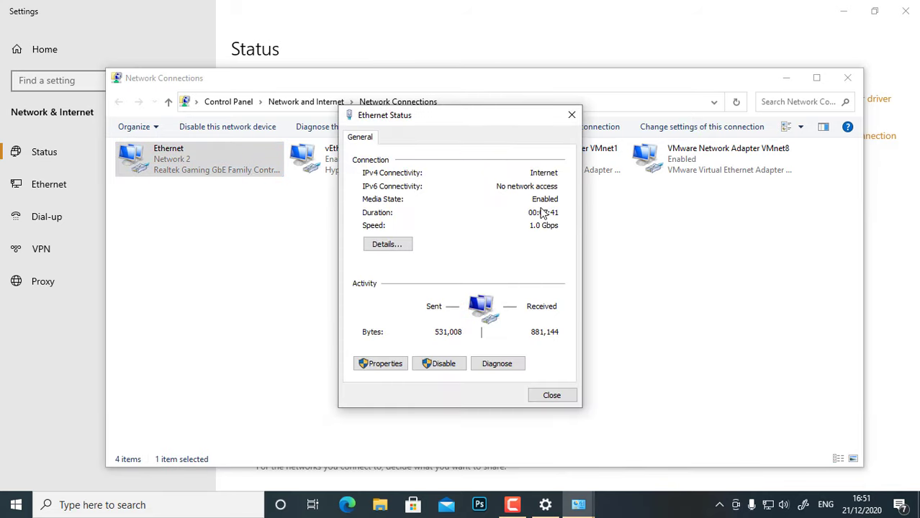
click(400, 250)
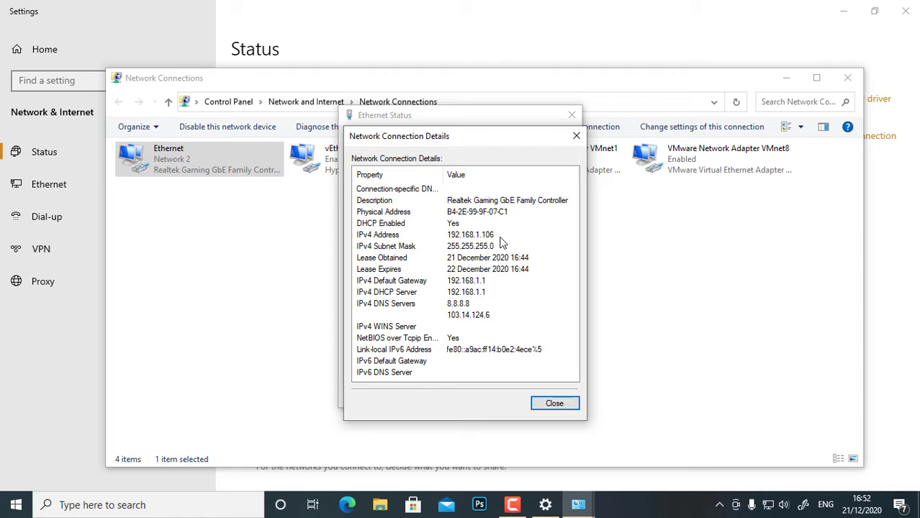
click(555, 405)
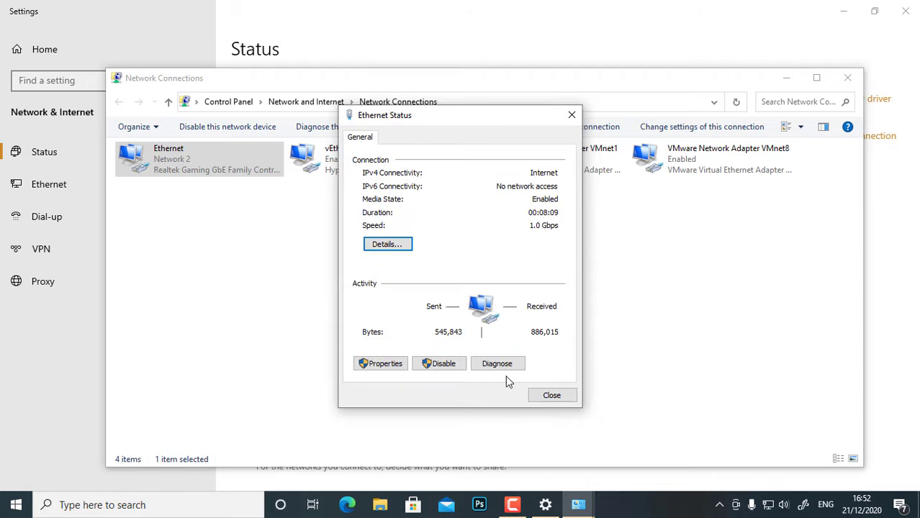
Assign the Ethernet adapter the static IPv4 address 192.168.1.50 with subnet mask 255.255.255.0 and default gateway 192.168.1.1, and close its dialogs
click(382, 364)
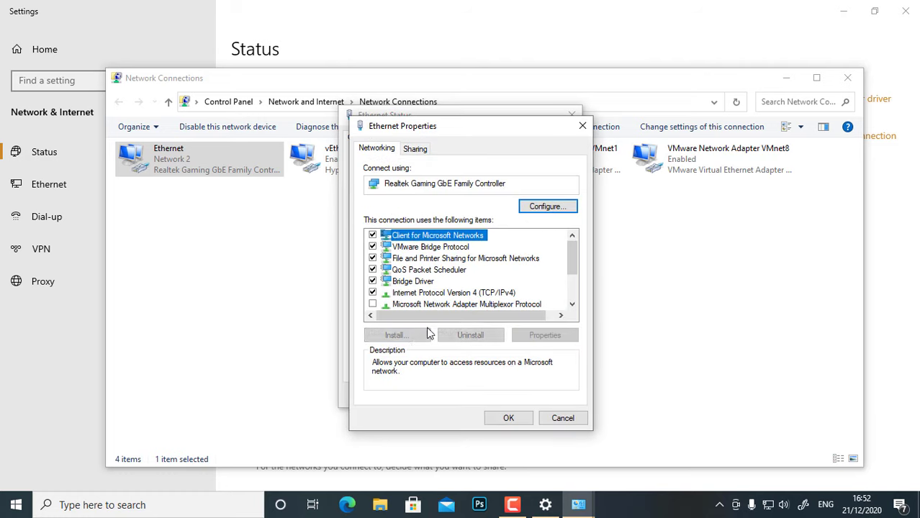
double_click(434, 294)
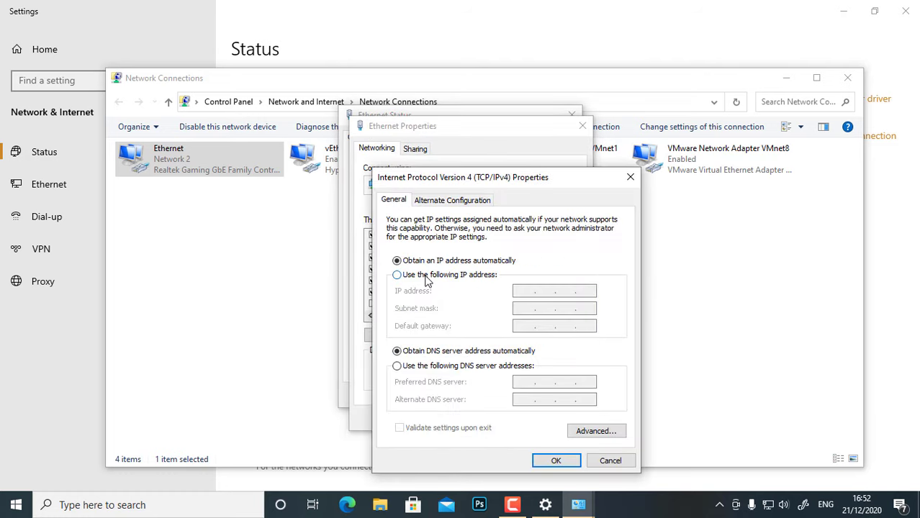
click(420, 277)
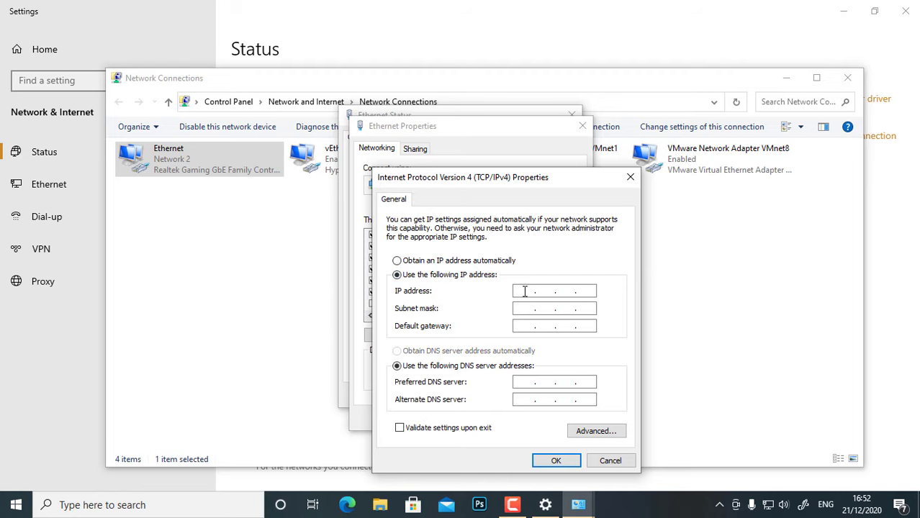
text(192 . 168 . 1 . 50)
key(Tab)
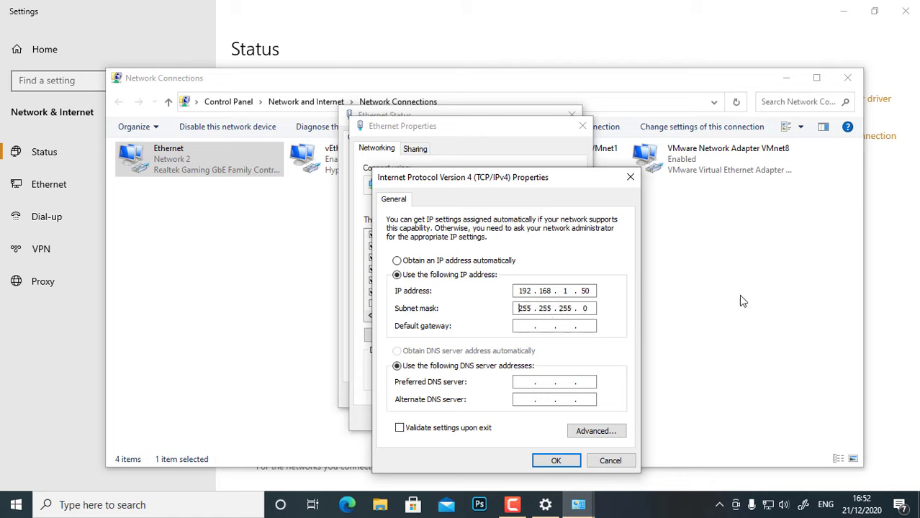
click(576, 327)
text(192 . 168 . 1 . 1)
click(556, 460)
click(526, 421)
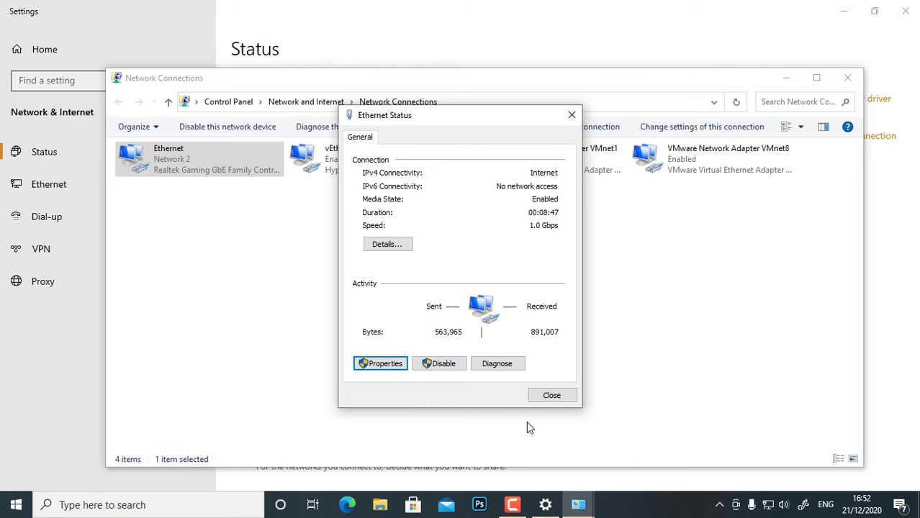
click(551, 395)
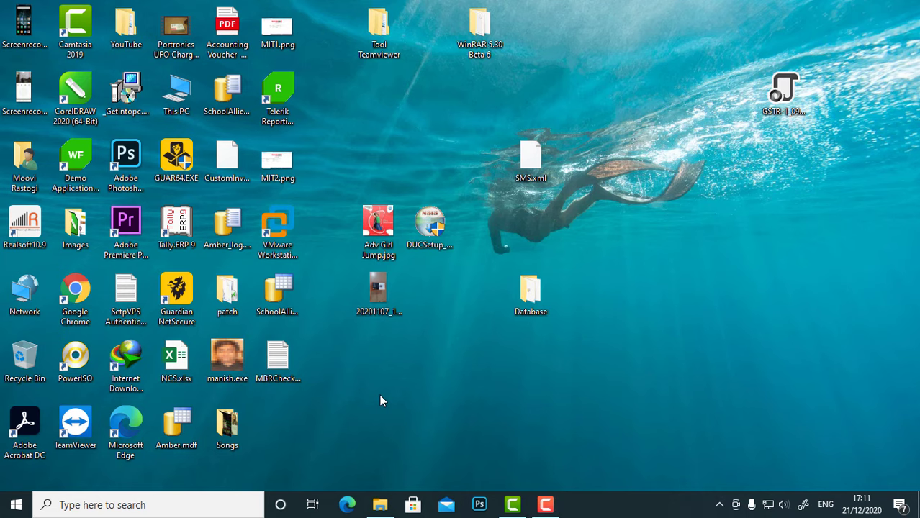
Run RDPCheck.exe from the patch folder on the desktop, try the local remote connection with it, and close the checker
double_click(227, 299)
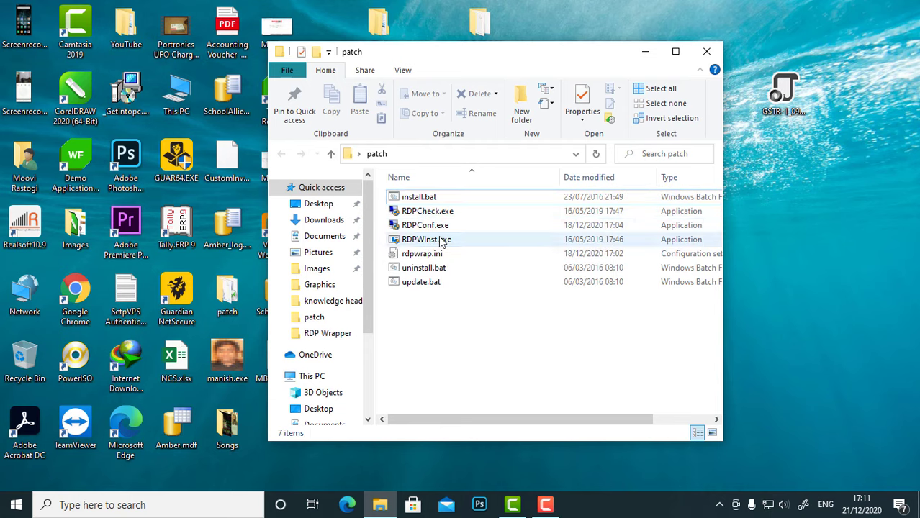
click(441, 241)
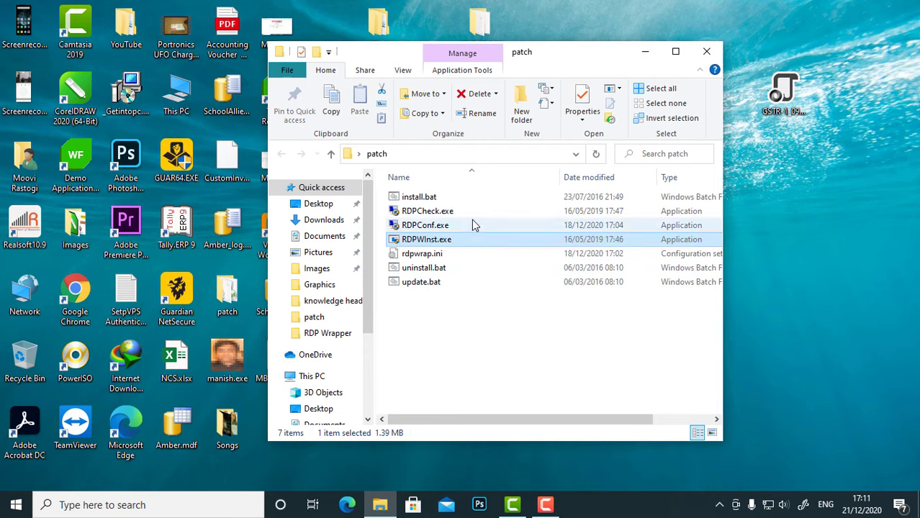
click(473, 212)
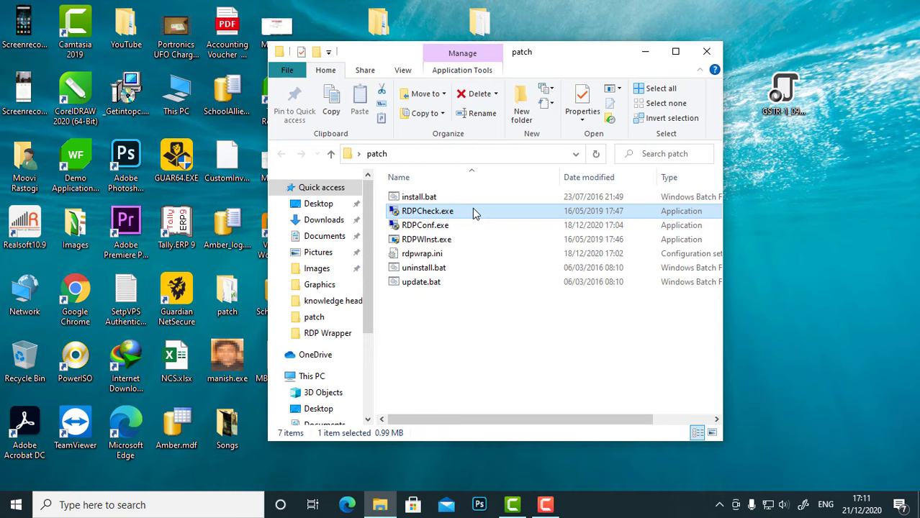
double_click(472, 209)
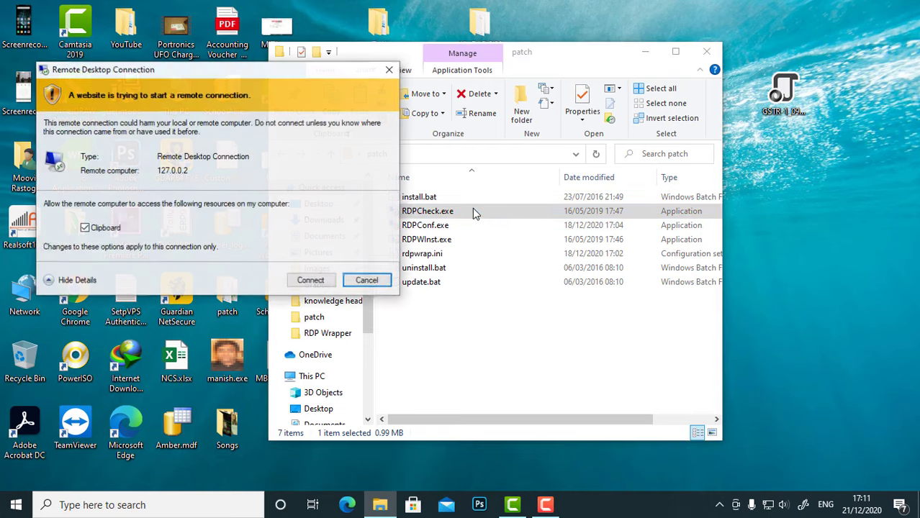
click(311, 281)
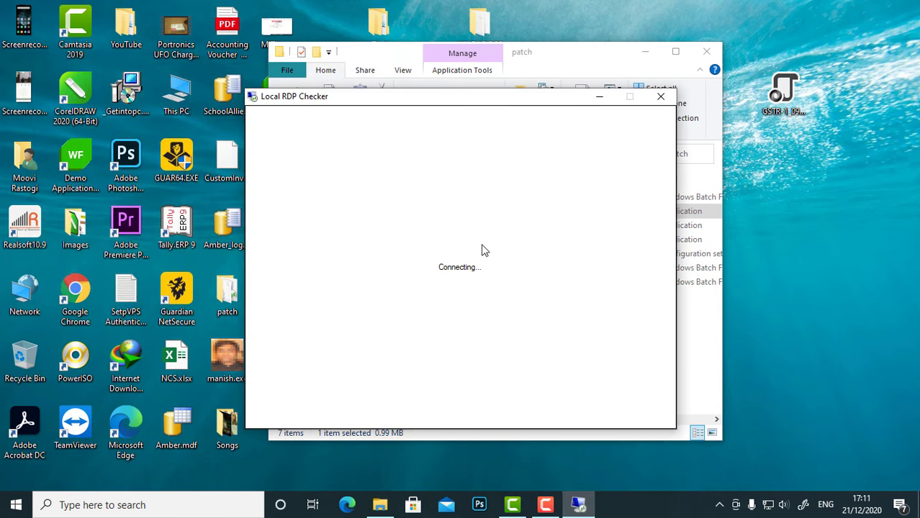
click(662, 101)
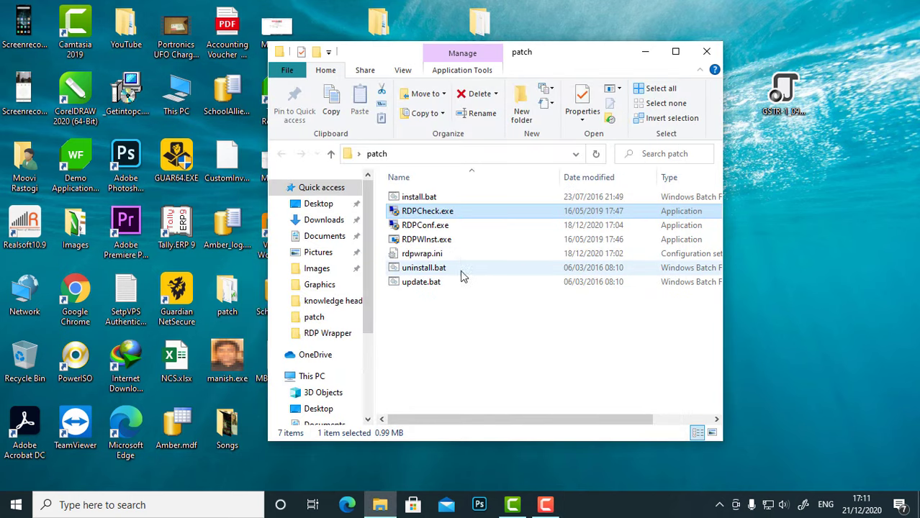
Install RDP Wrapper by running install.bat from the patch folder as administrator, and dismiss the finished console
click(436, 198)
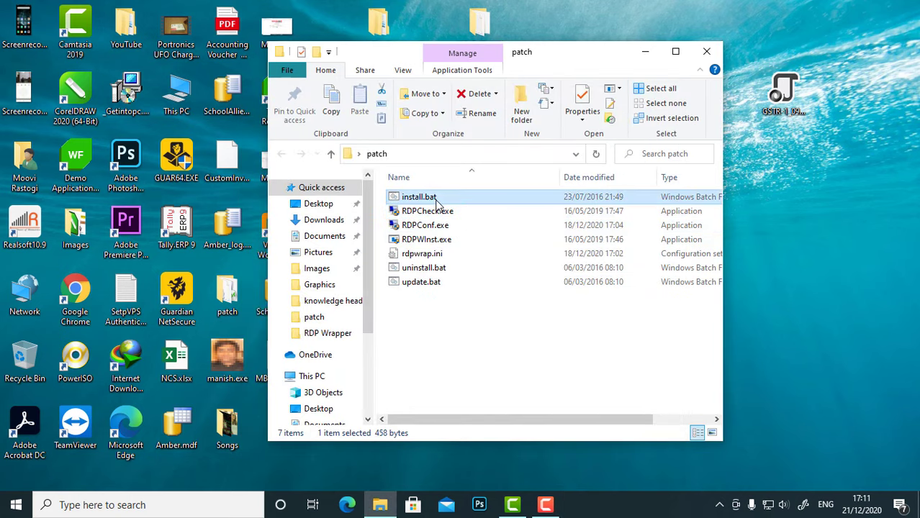
right_click(436, 201)
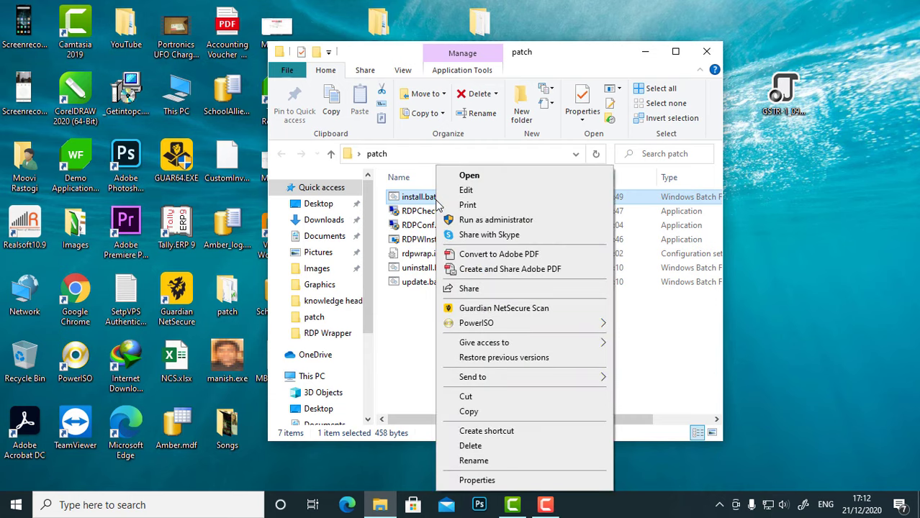
click(472, 221)
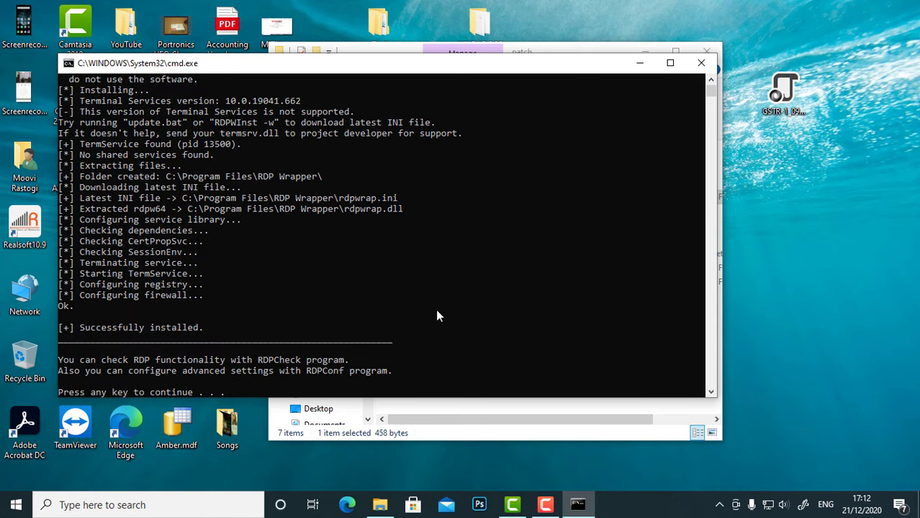
key(Return)
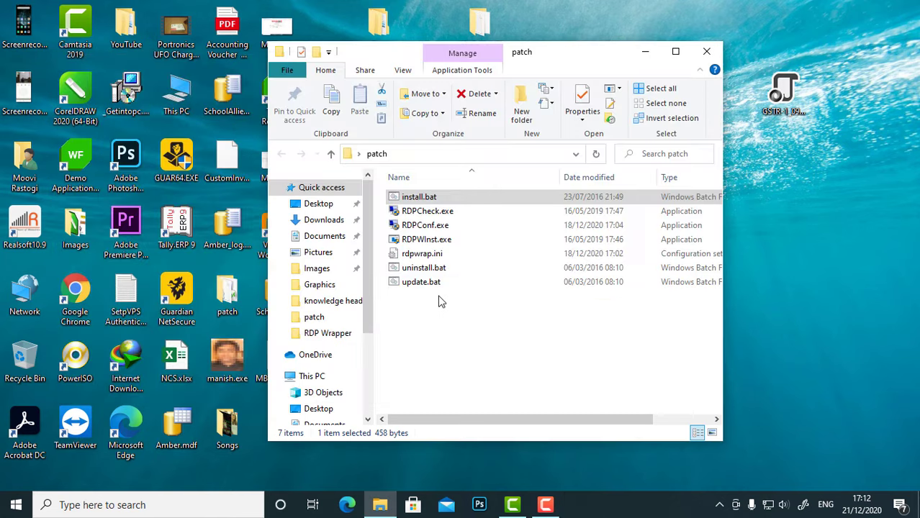
Test the local remote connection again with RDPCheck.exe, and open RDPConf.exe with its window clear of the file list
double_click(442, 211)
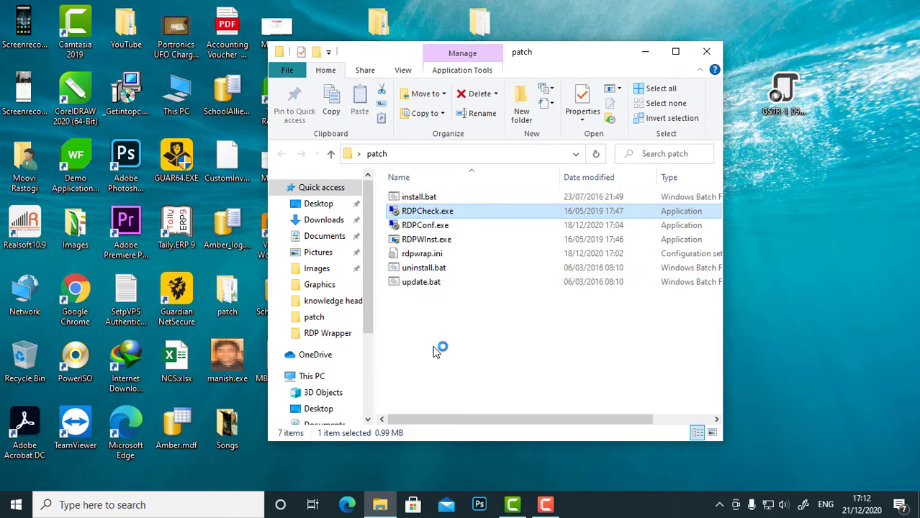
click(317, 283)
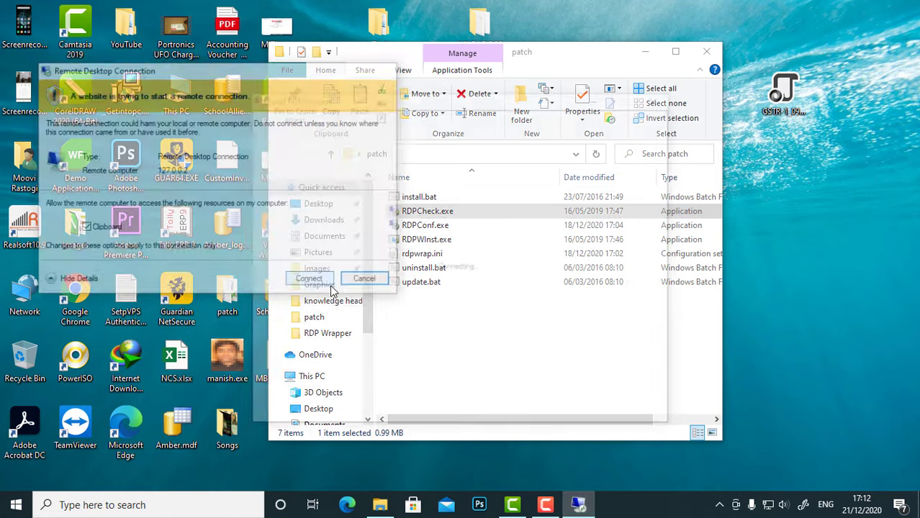
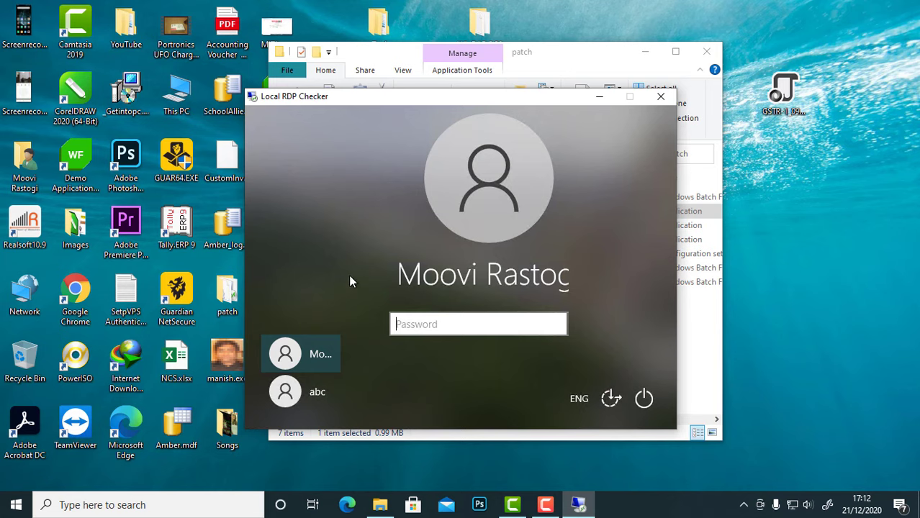
click(660, 98)
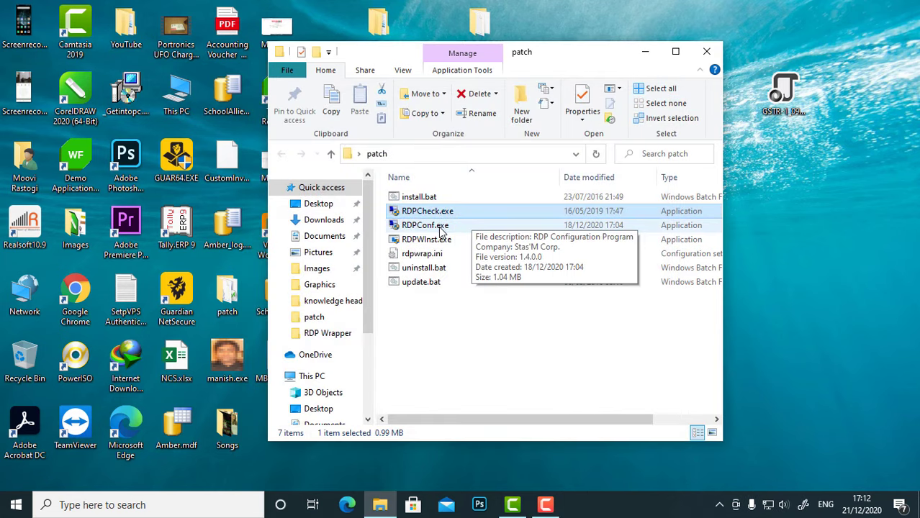
double_click(441, 227)
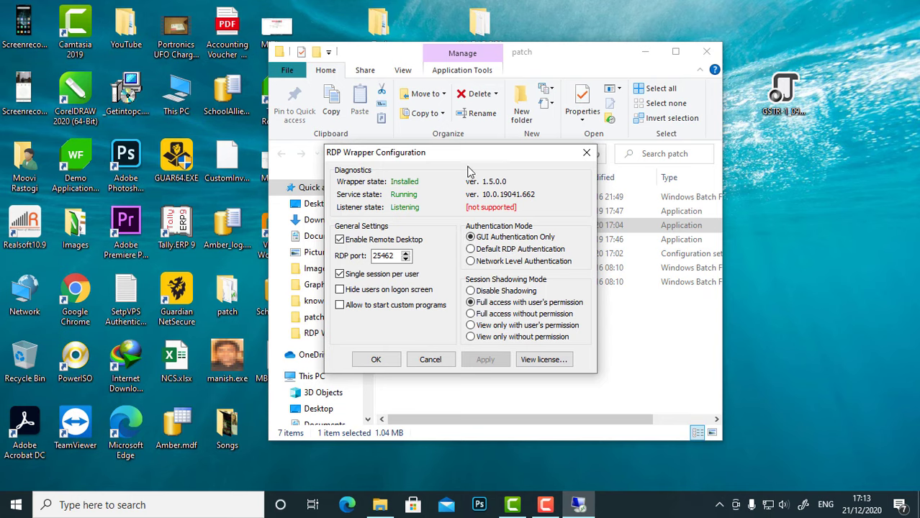
drag(471, 154, 756, 204)
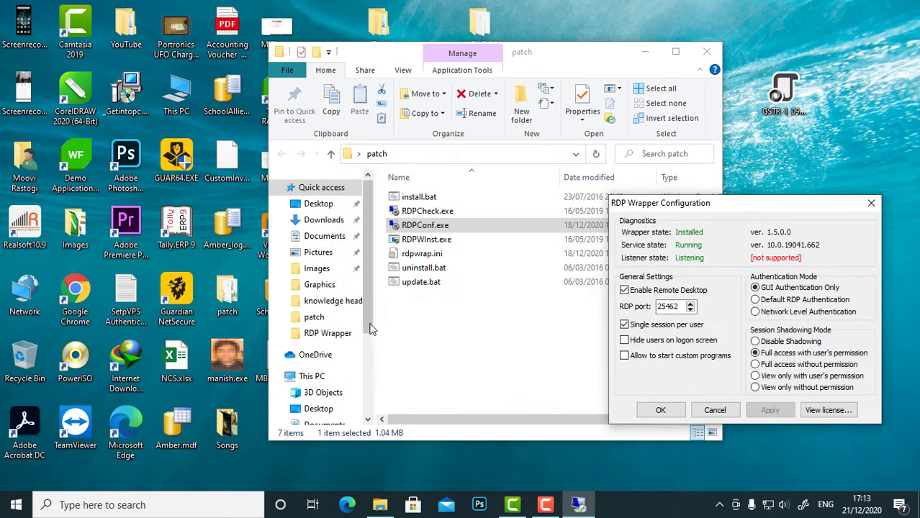
Open rdpwrap.ini for editing from the RDP Wrapper folder in Program Files on Local Disk (C:)
drag(369, 332, 371, 410)
click(339, 366)
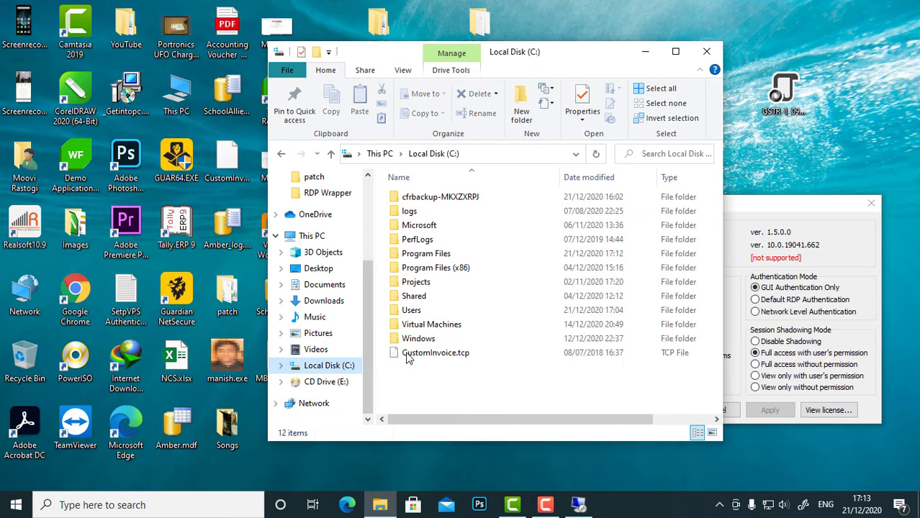
double_click(464, 257)
click(439, 354)
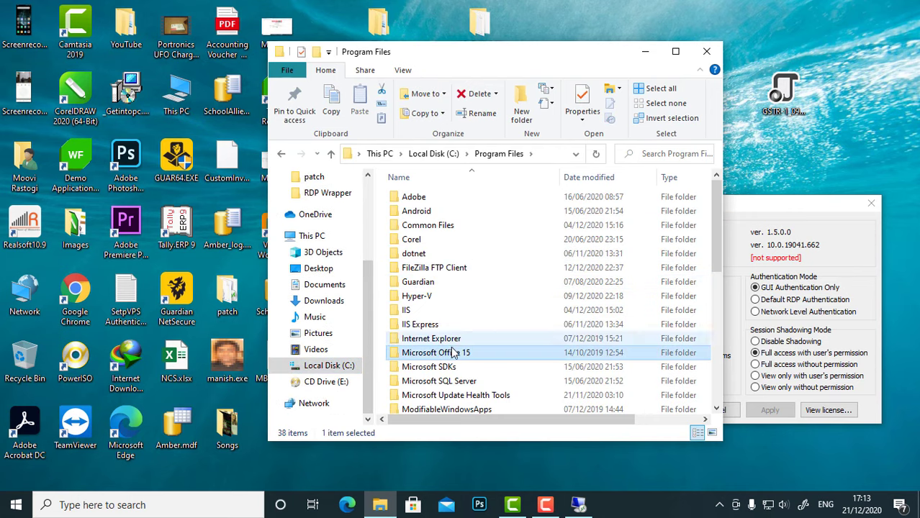
scroll(439, 353, down, 3)
click(440, 365)
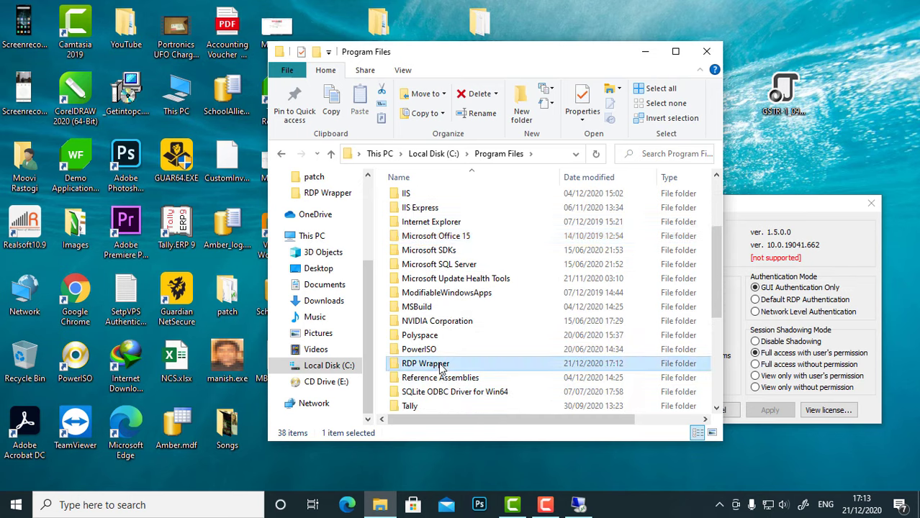
double_click(478, 372)
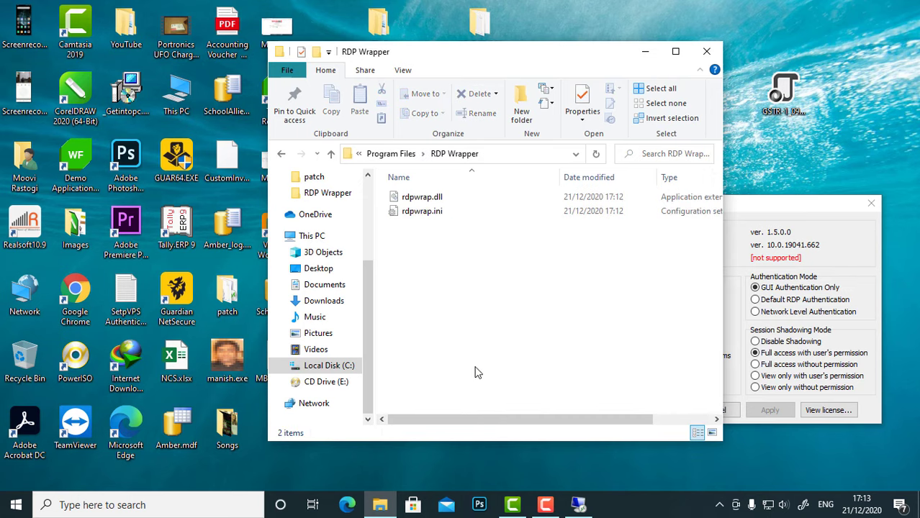
click(432, 221)
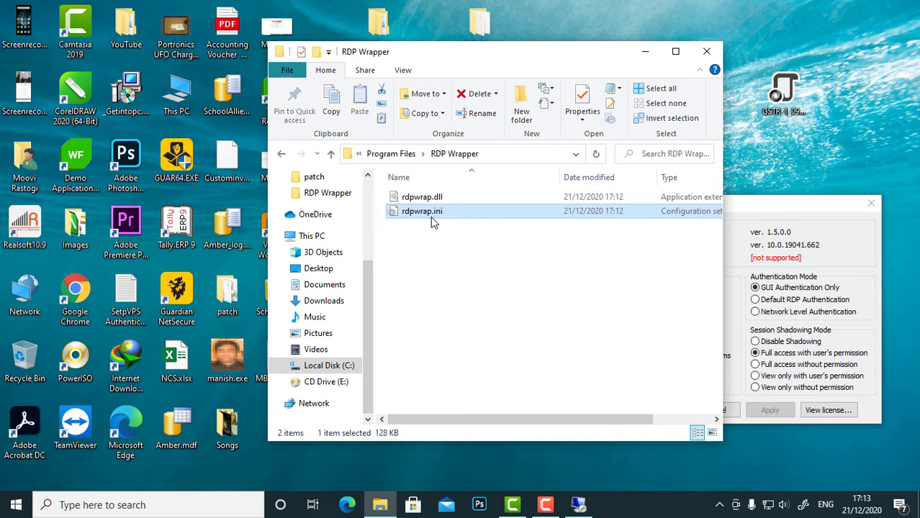
right_click(432, 222)
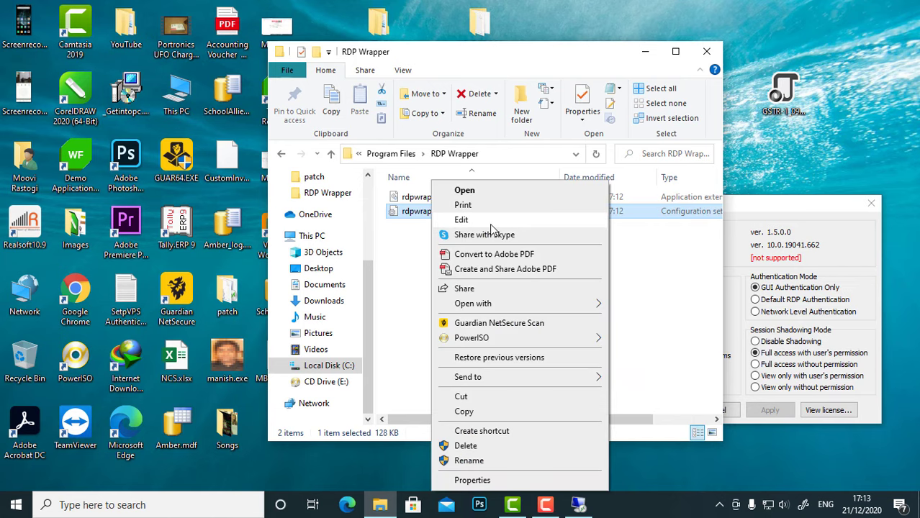
click(490, 224)
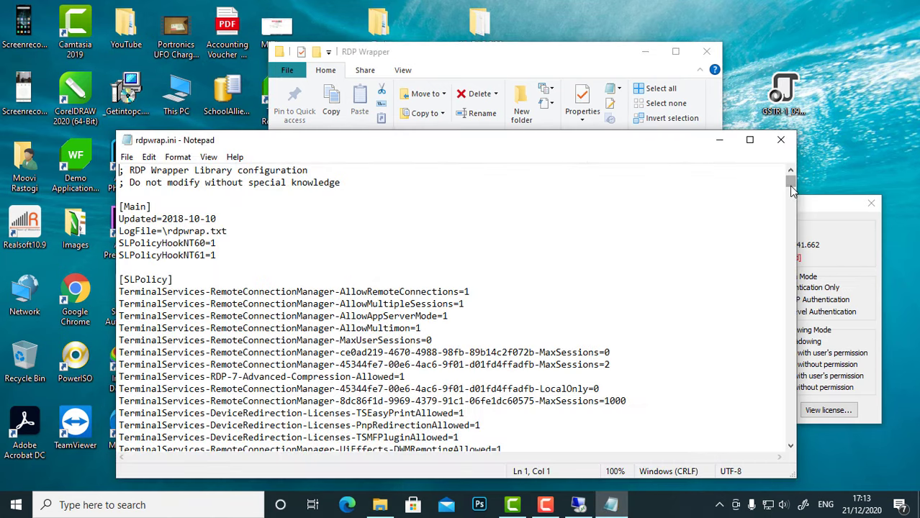
Compare the version sections at the end of rdpwrap.ini with the service version in RDP Wrapper Configuration
drag(792, 189, 790, 452)
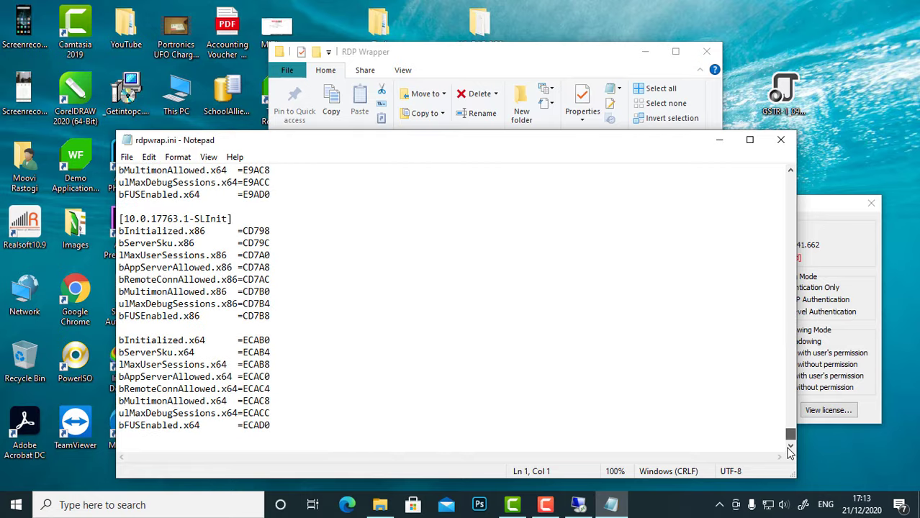
click(855, 246)
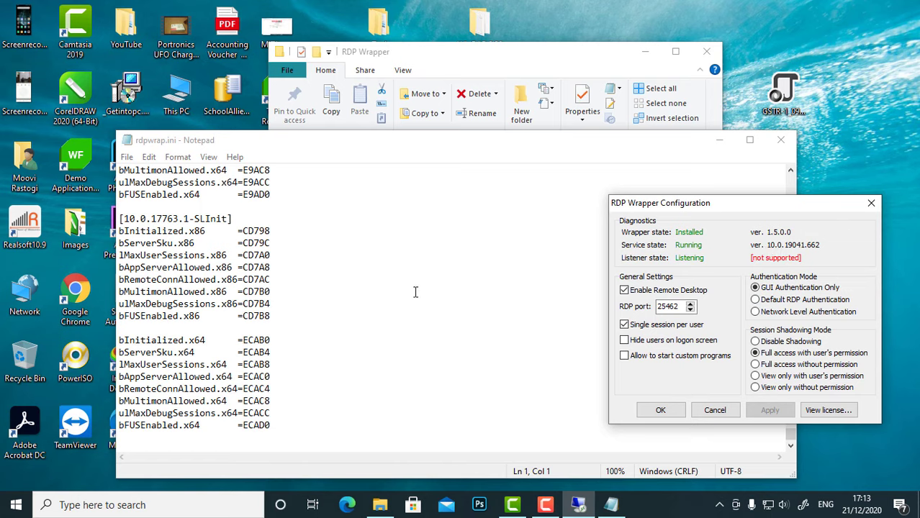
click(147, 220)
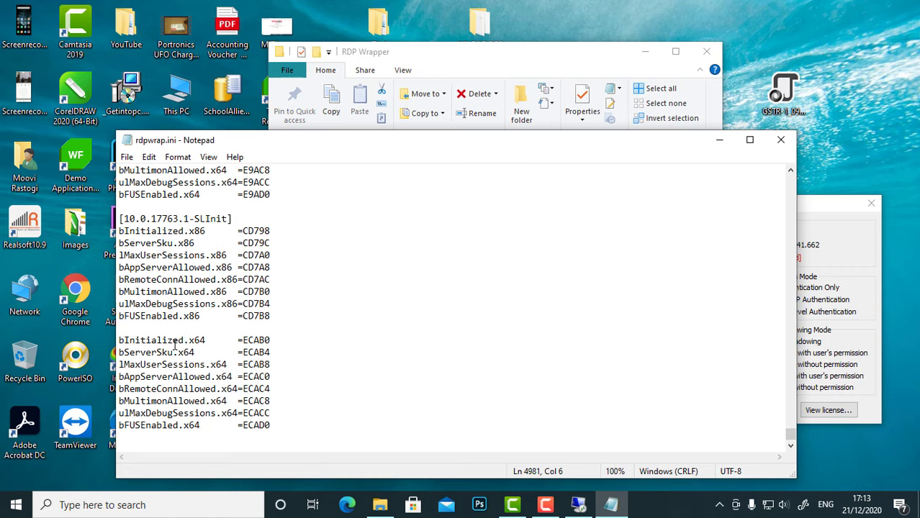
scroll(174, 345, up, 4)
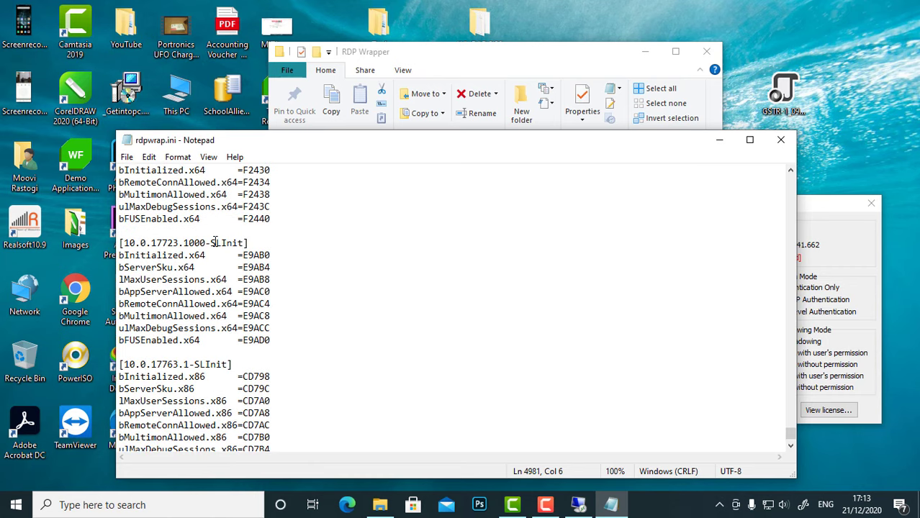
click(850, 258)
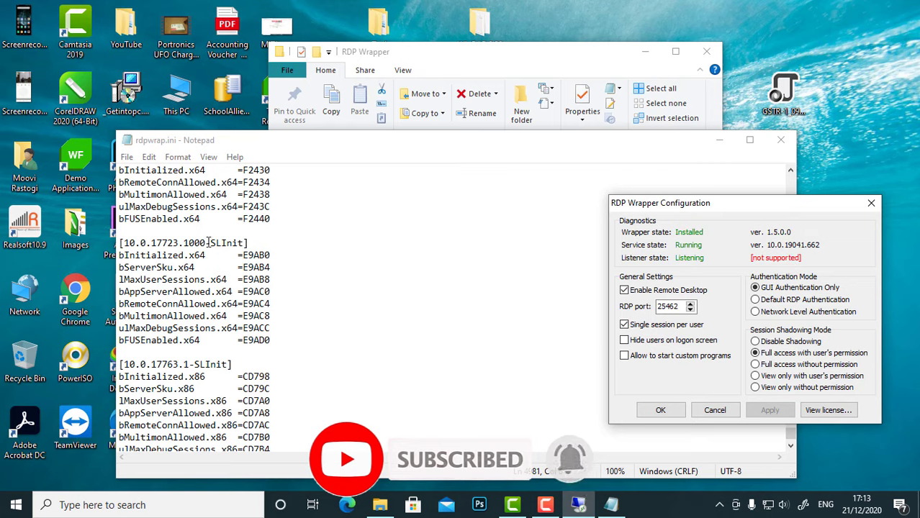
scroll(339, 372, down, 4)
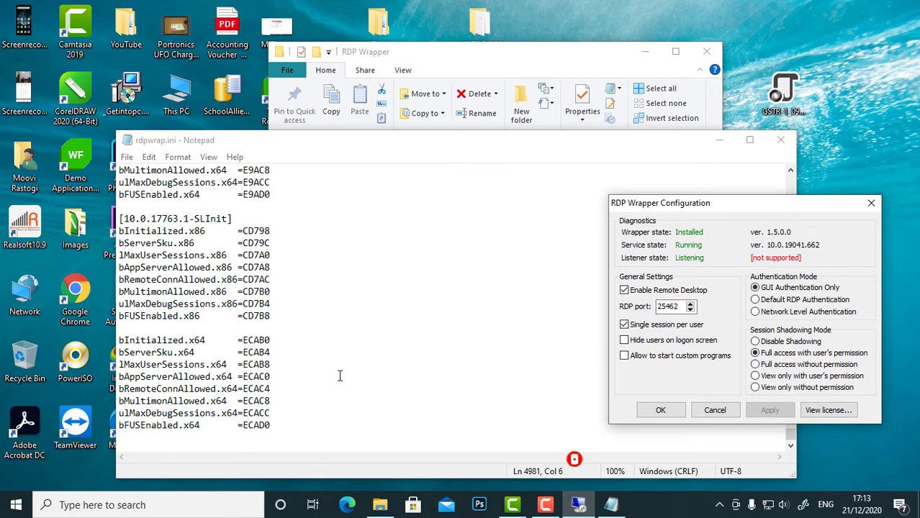
Open the patch folder from the desktop and open its rdpwrap.ini for editing, with the installed copy's window minimized
click(719, 139)
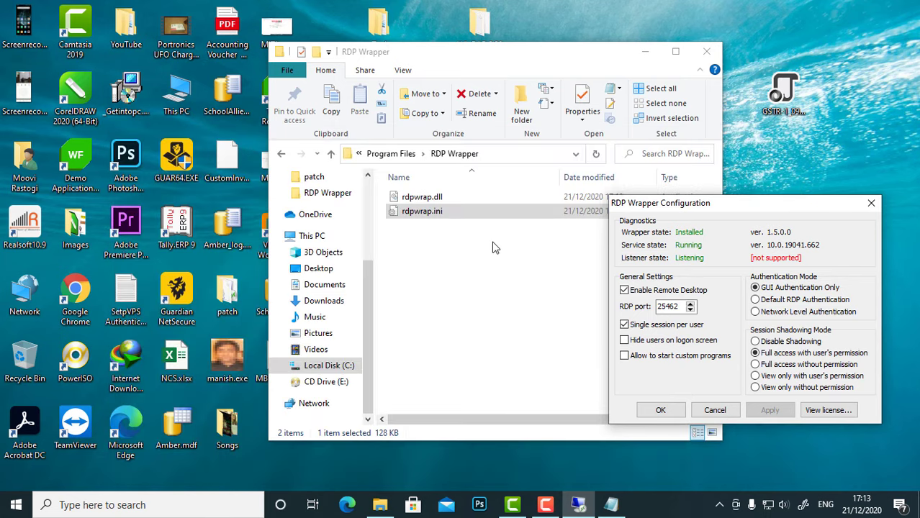
drag(518, 52, 583, 52)
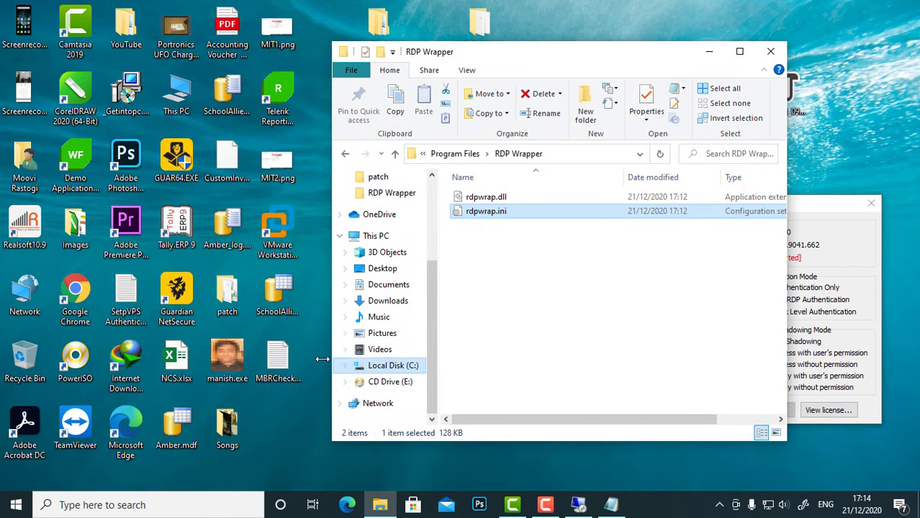
double_click(225, 301)
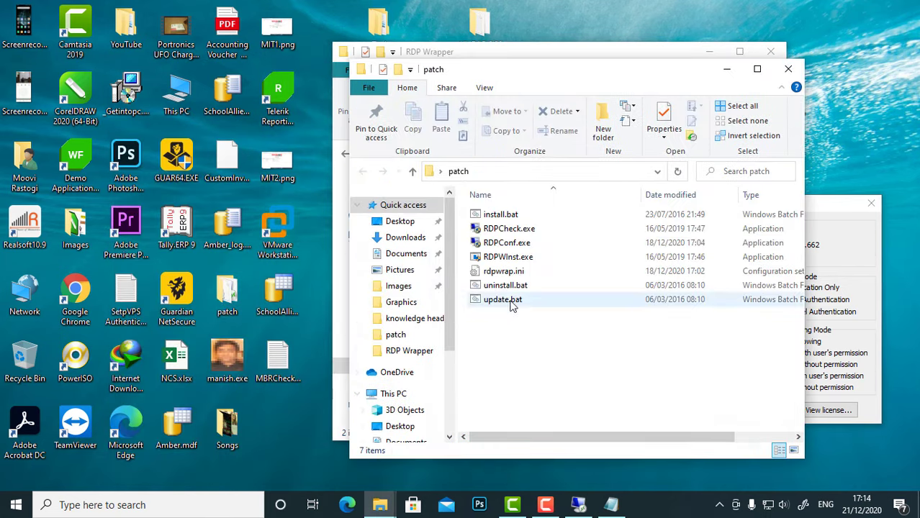
click(512, 273)
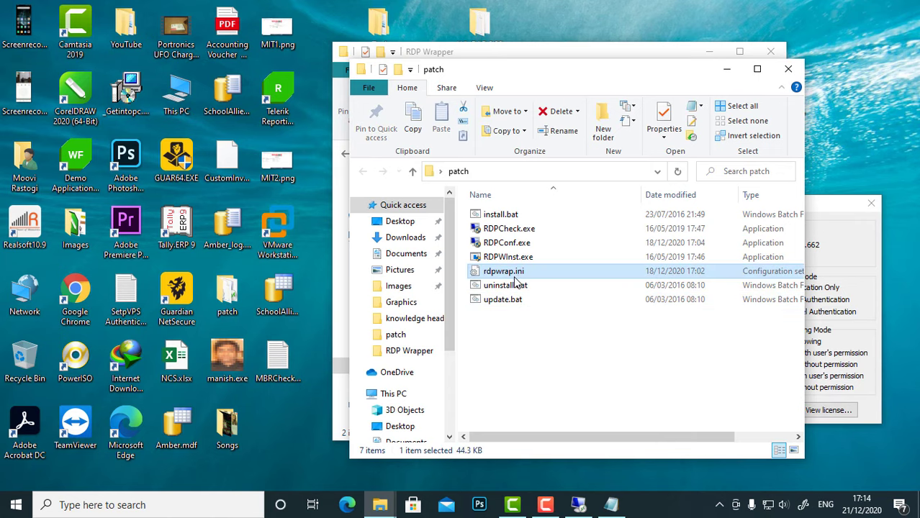
right_click(524, 277)
click(580, 206)
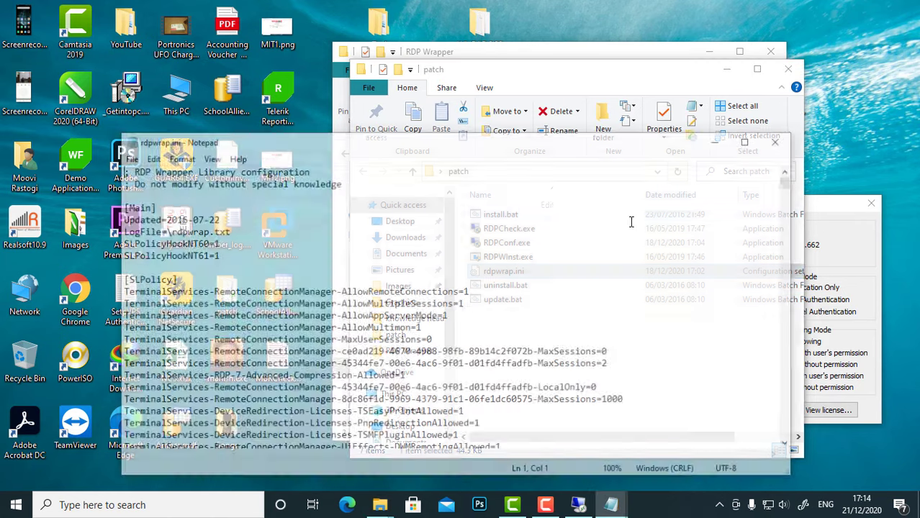
Compare the [10.0.19041.662] section near the end of the patch rdpwrap.ini with the service version in RDP Wrapper Configuration, and close both windows
drag(793, 184, 805, 458)
scroll(325, 276, up, 1)
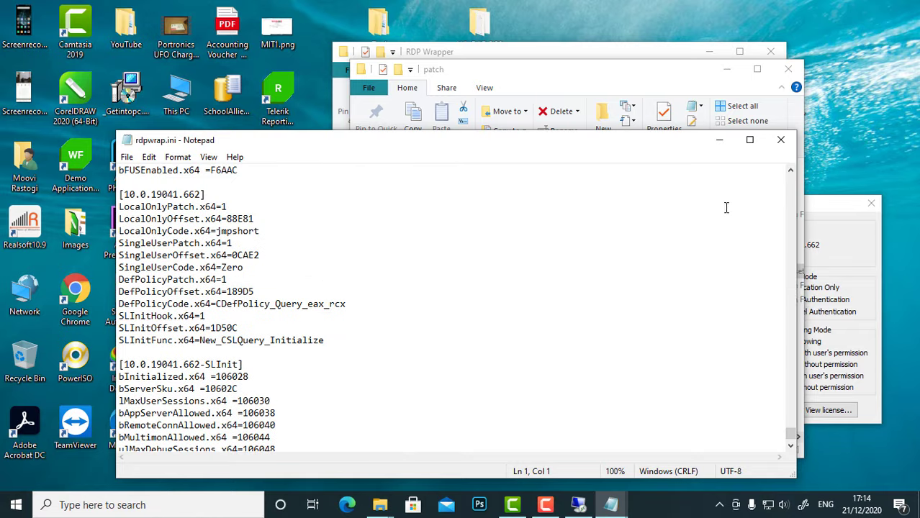
click(802, 207)
drag(806, 207, 455, 155)
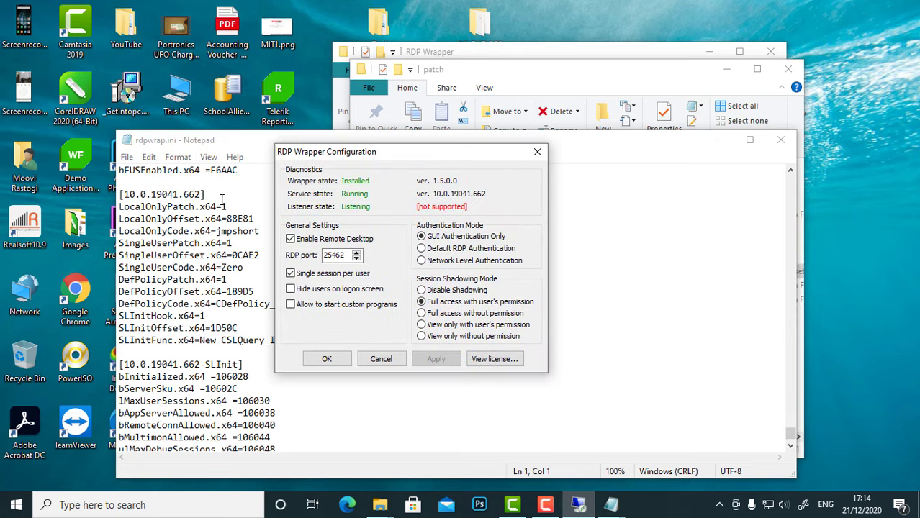
click(124, 195)
shift+click(207, 190)
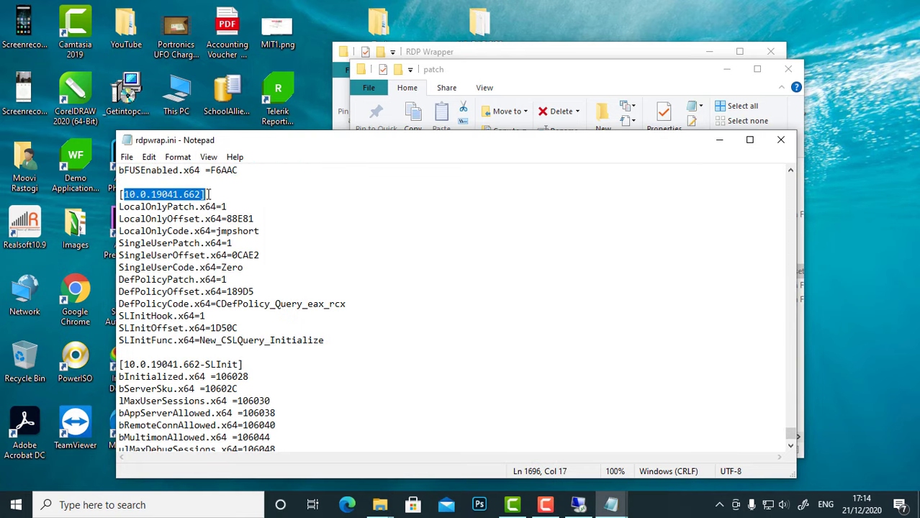
click(584, 508)
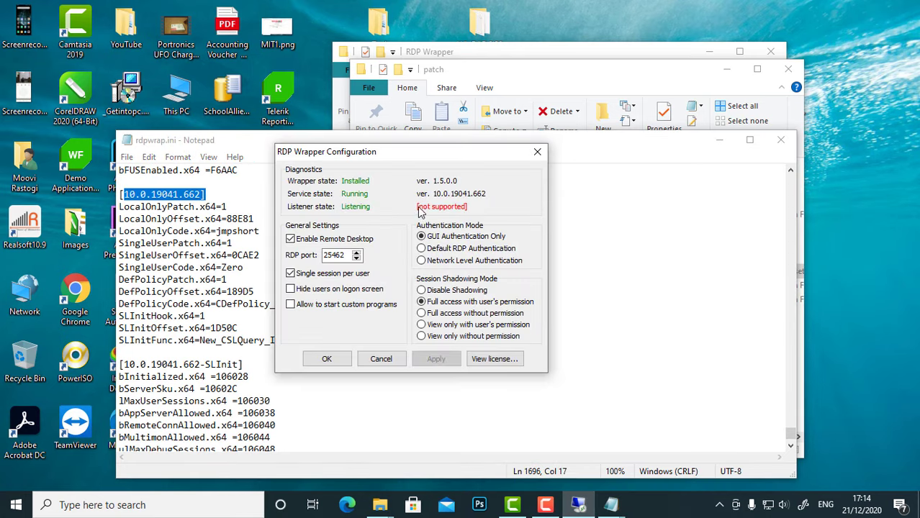
click(382, 360)
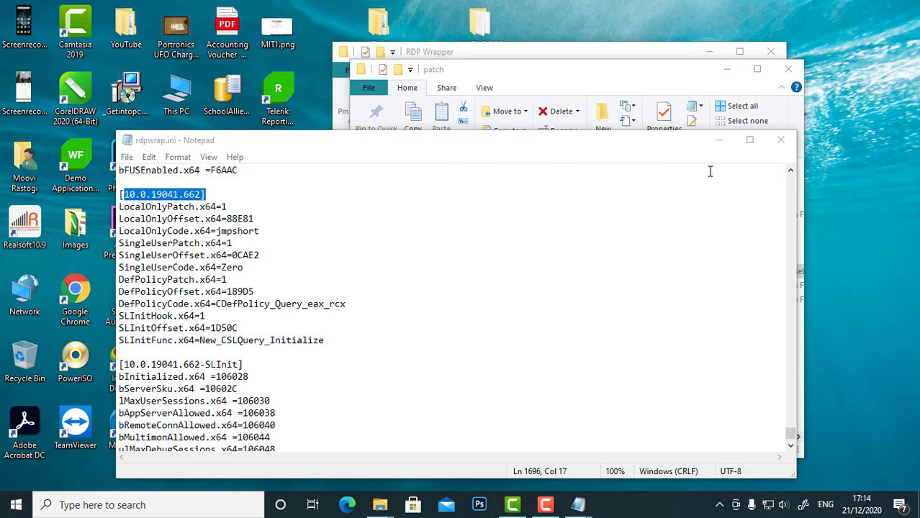
click(780, 139)
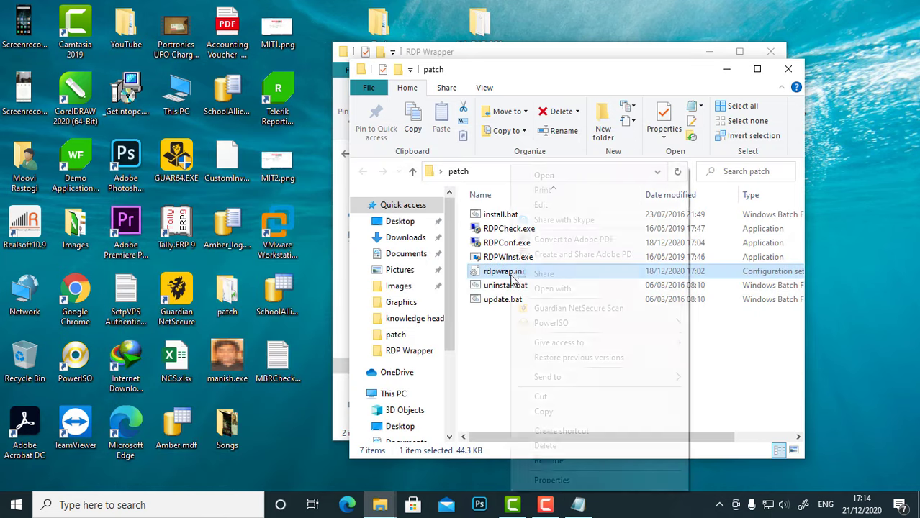
Copy rdpwrap.ini from the patch folder into the RDP Wrapper program folder, replacing the existing file, and close the destination folder
right_click(509, 278)
click(537, 413)
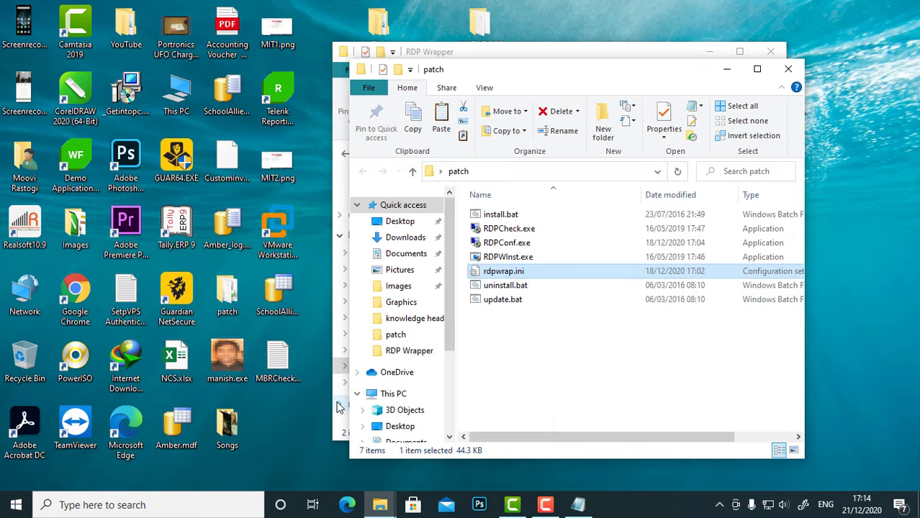
click(339, 403)
right_click(506, 249)
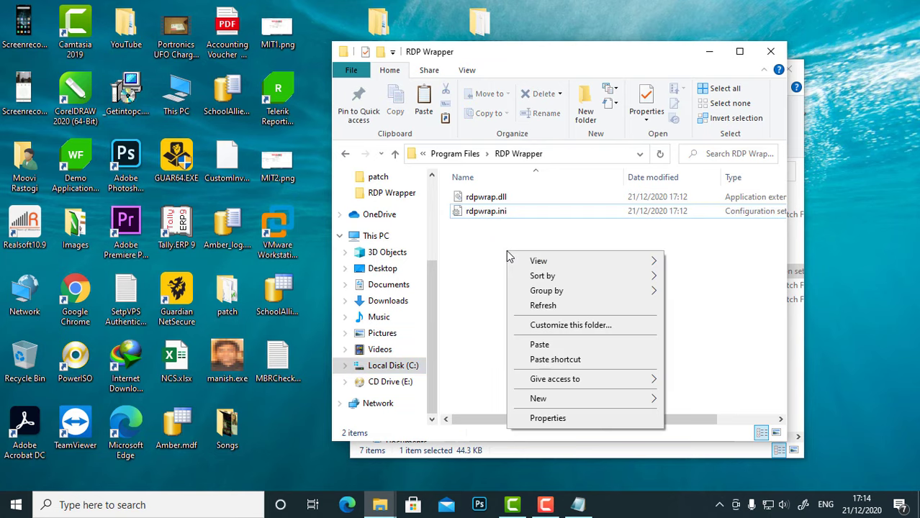
click(551, 346)
click(423, 145)
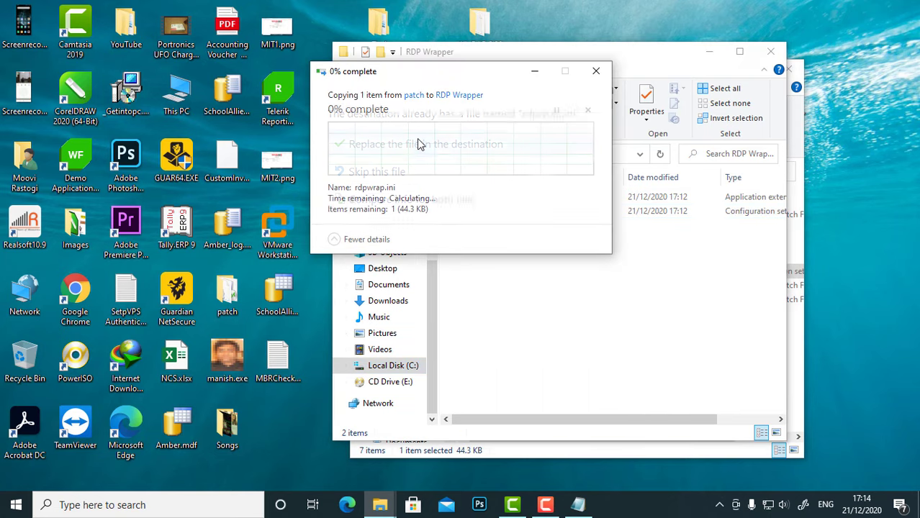
click(425, 164)
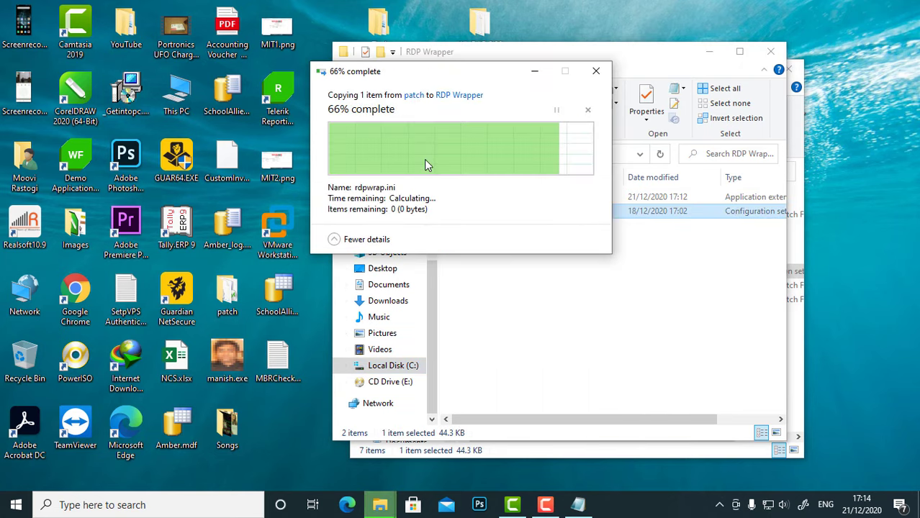
click(772, 49)
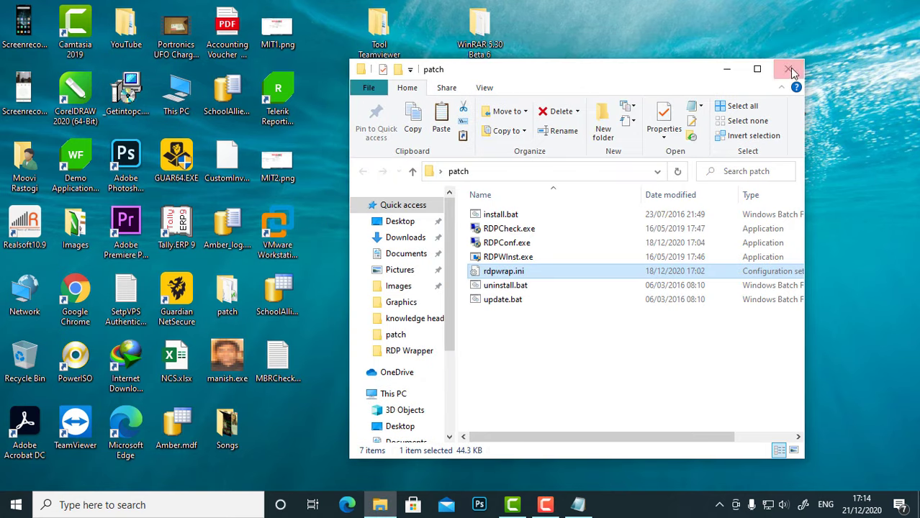
Check the listener's support status with RDPConf.exe from the patch folder, and return to a clear desktop
click(528, 245)
double_click(528, 245)
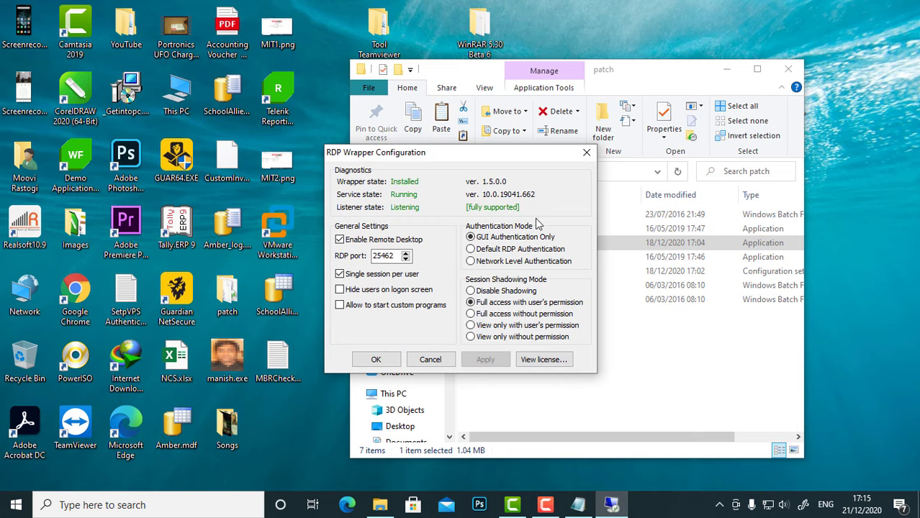
click(376, 360)
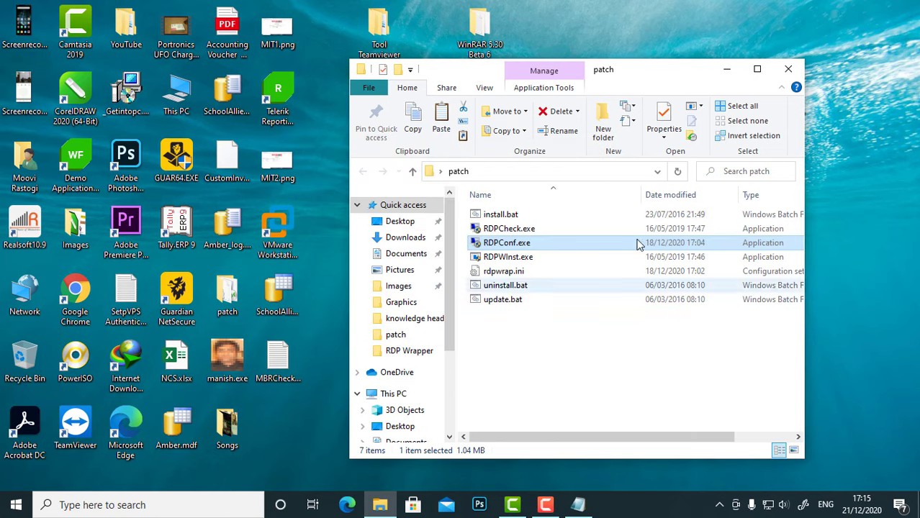
key(super+d)
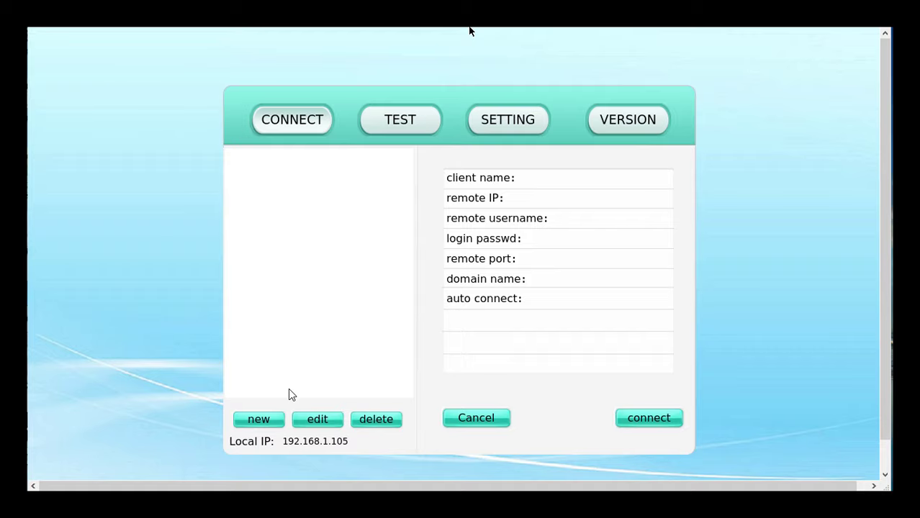
Start a new remote connection profile on the thin client
click(268, 422)
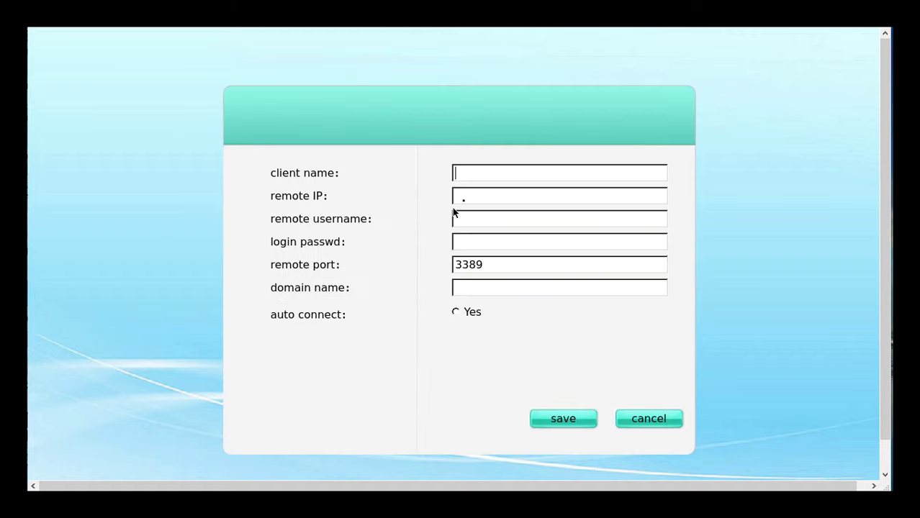